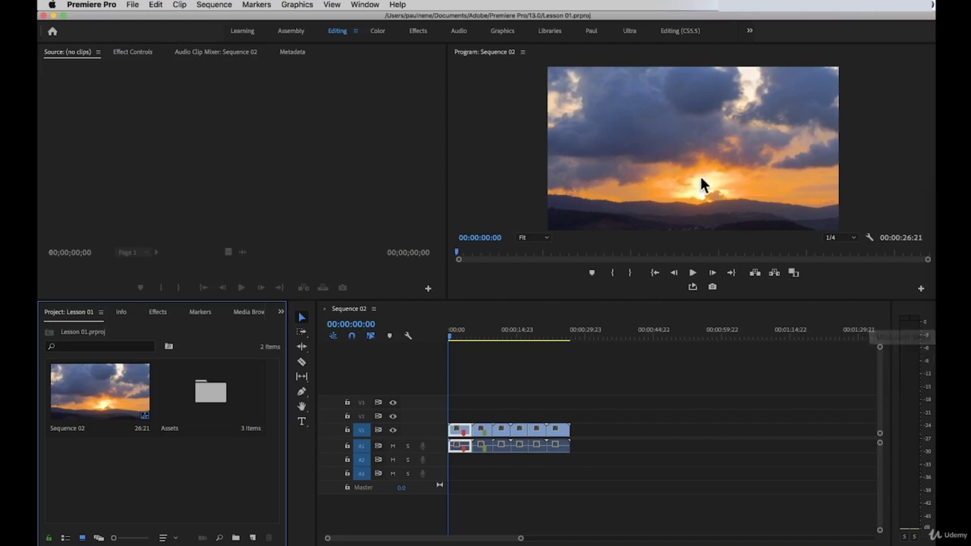
Step: Open Sequence 02's Sunset clip in the Source monitor and preview it
{"action": "left_click", "coordinate": [181, 146]}
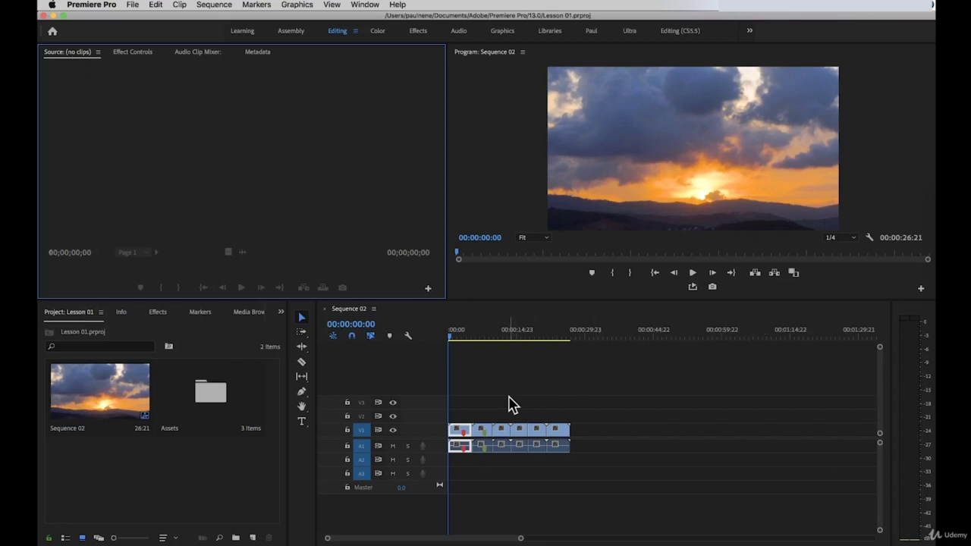
{"action": "double_click", "coordinate": [463, 439]}
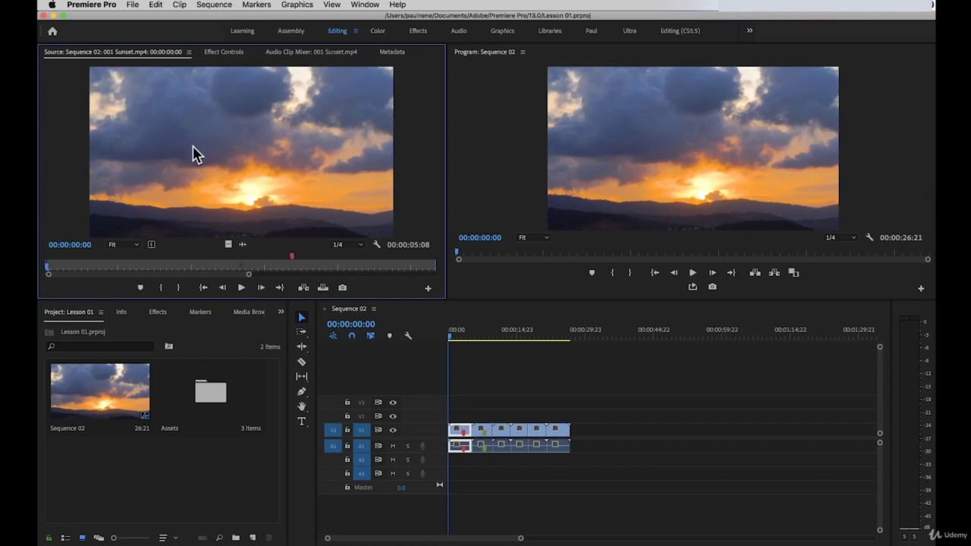
{"action": "left_click", "coordinate": [58, 267]}
{"action": "left_click_drag", "start_coordinate": [58, 267], "coordinate": [102, 268]}
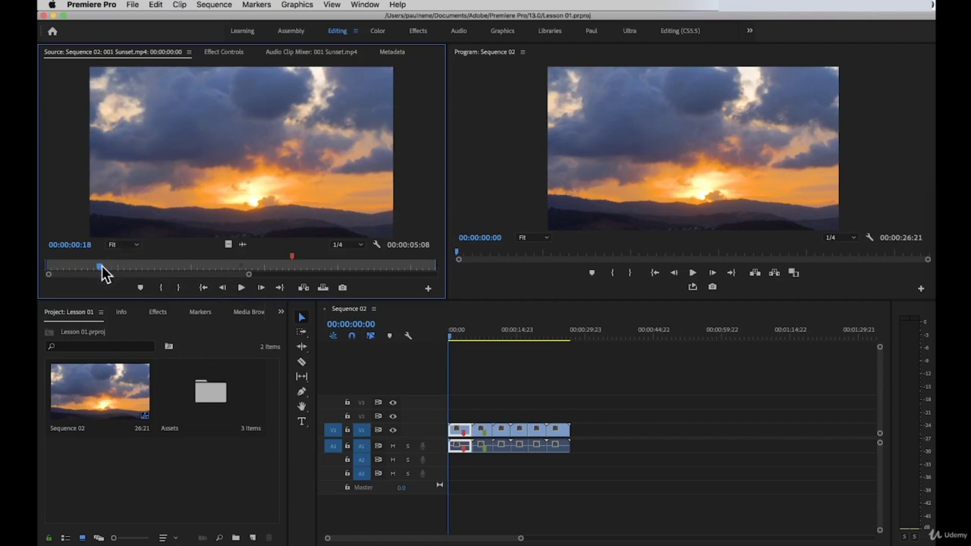
Step: Mark In at 1:16 and Out at 3:05, then place the 1:14 section at the sequence start
{"action": "left_click_drag", "start_coordinate": [101, 268], "coordinate": [166, 268]}
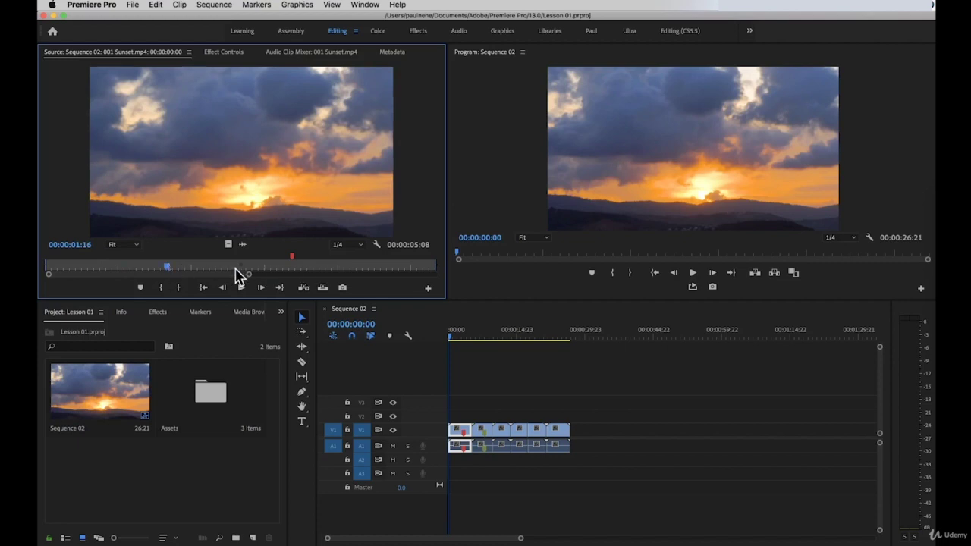
{"action": "left_click", "coordinate": [161, 289]}
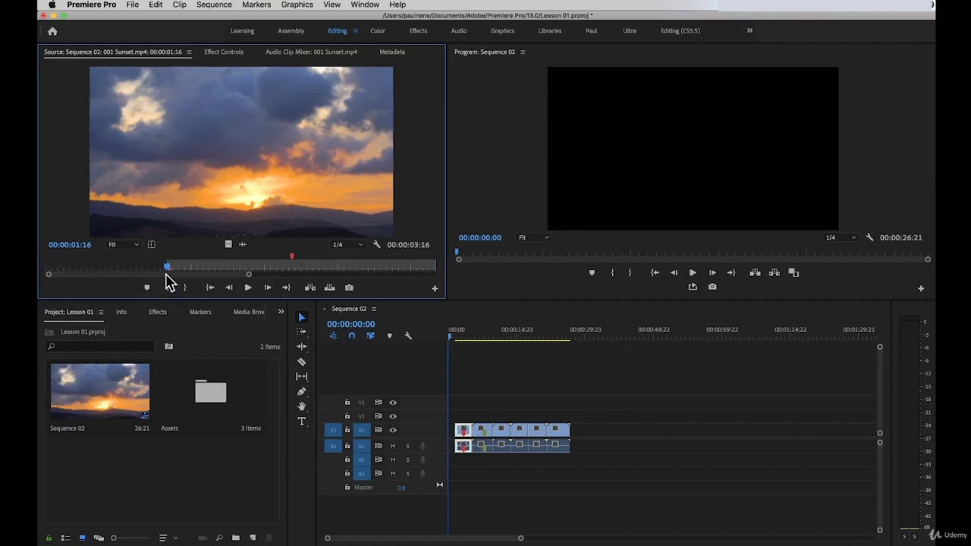
{"action": "left_click_drag", "start_coordinate": [167, 268], "coordinate": [255, 271]}
{"action": "left_click", "coordinate": [184, 287]}
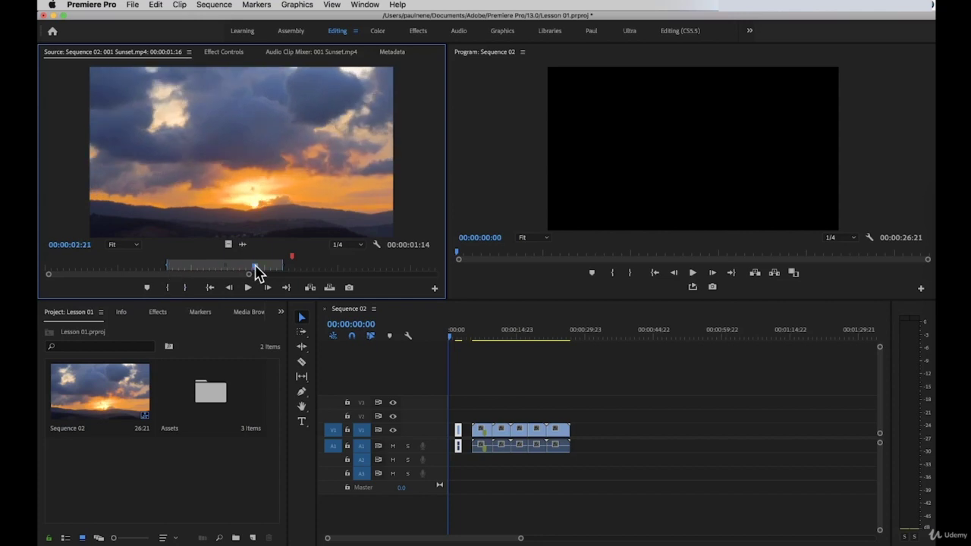
{"action": "left_click_drag", "start_coordinate": [233, 180], "coordinate": [447, 433]}
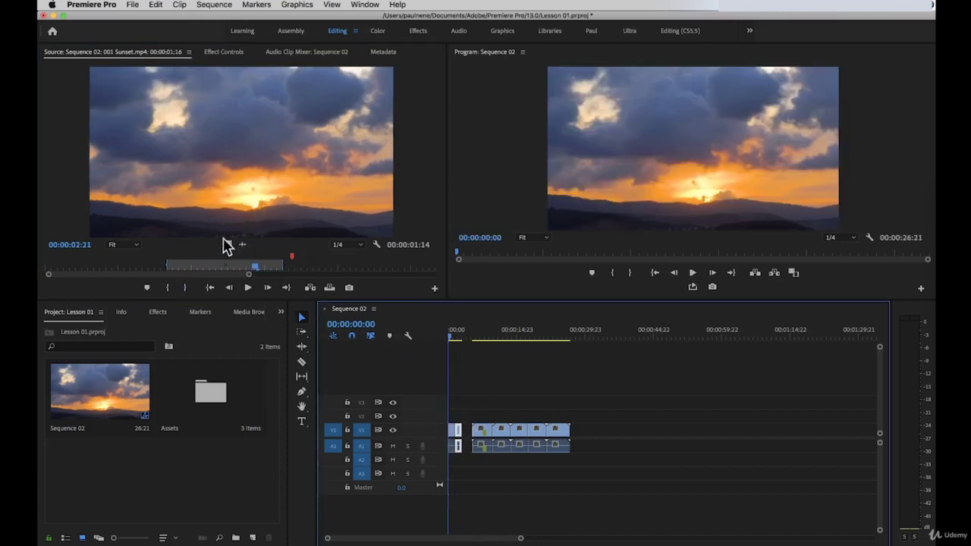
{"action": "left_click_drag", "start_coordinate": [182, 267], "coordinate": [347, 276]}
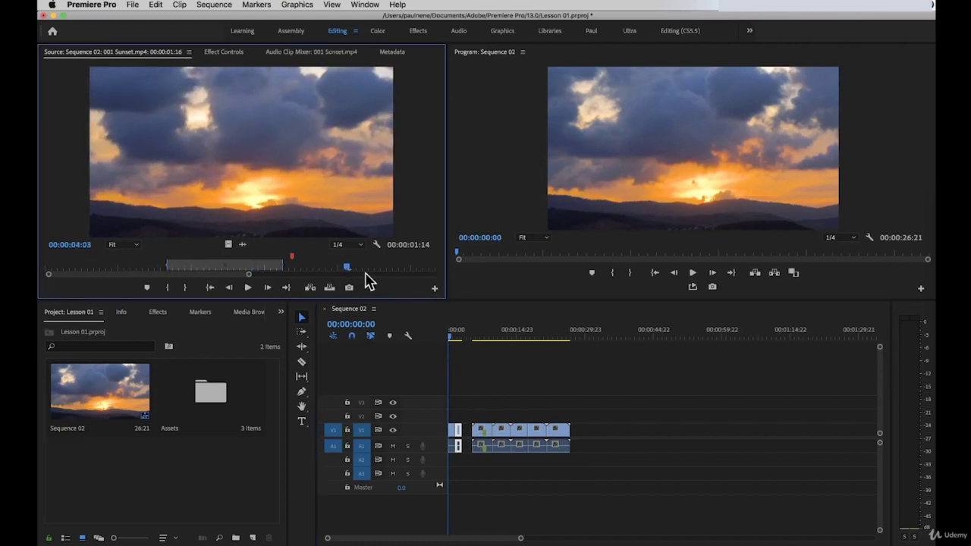
Step: Reopen the trimmed Sunset clip at 1:08 and clear its In and Out points with Option+X
{"action": "left_click", "coordinate": [453, 338]}
{"action": "left_click_drag", "start_coordinate": [453, 335], "coordinate": [454, 337]}
{"action": "double_click", "coordinate": [458, 444]}
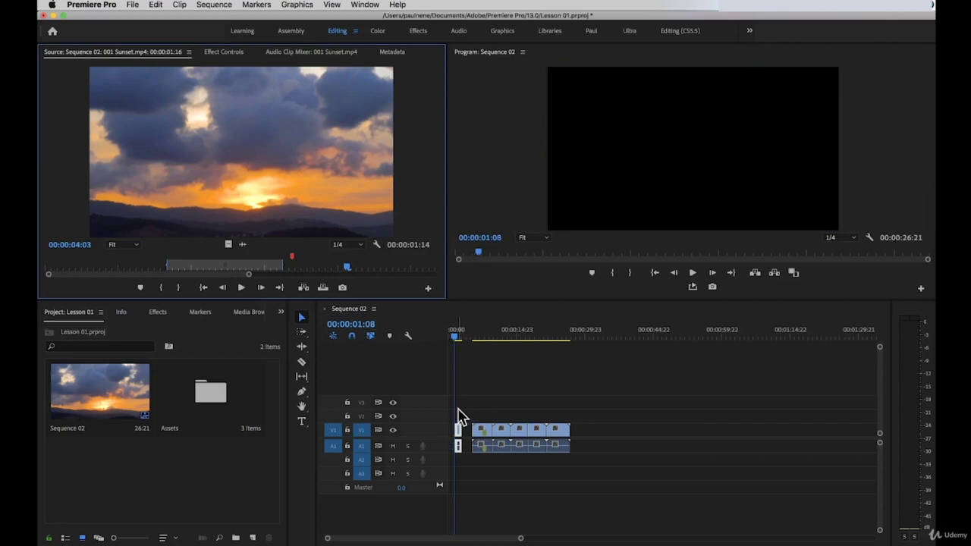
{"action": "key", "text": "alt+x"}
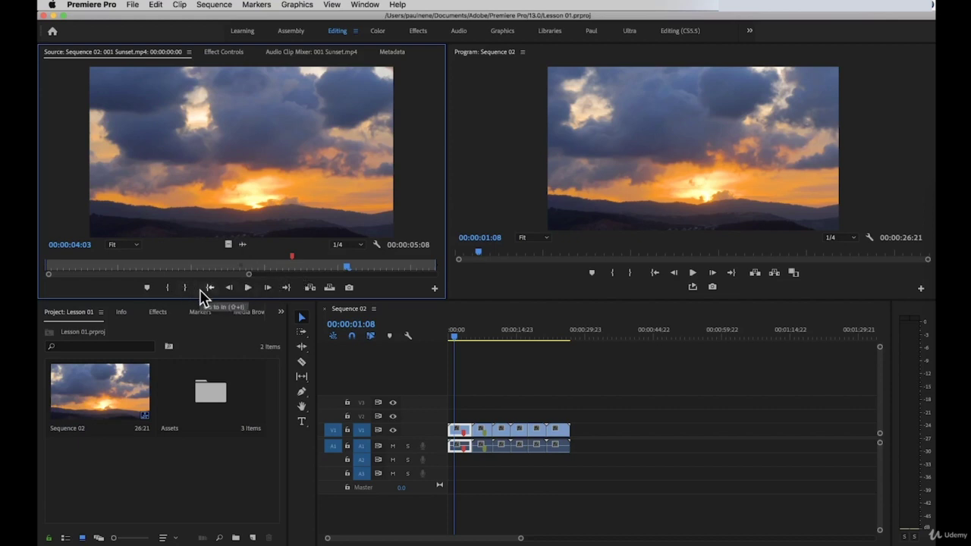
Step: Add a marker at 00:00:04:03 and cancel its marker settings dialog
{"action": "left_click", "coordinate": [147, 288]}
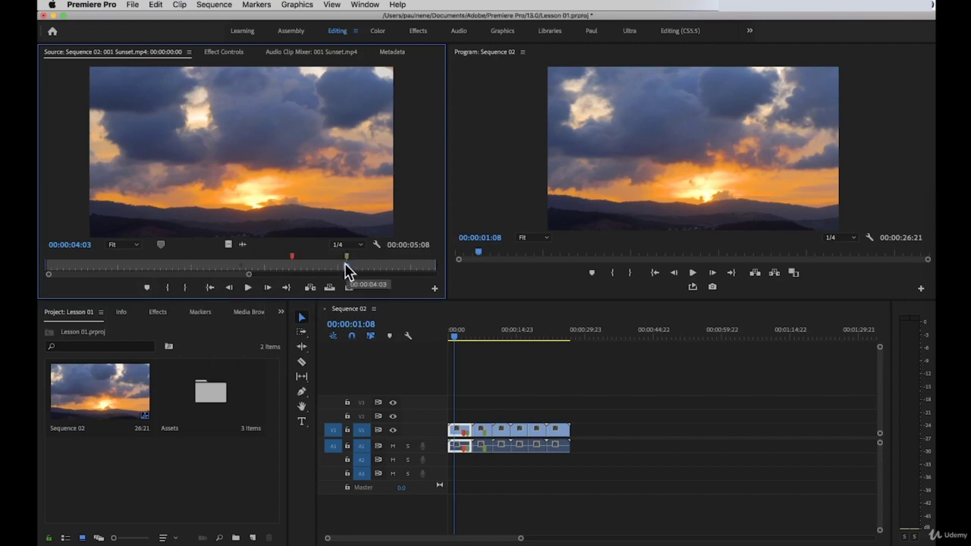
{"action": "left_click_drag", "start_coordinate": [347, 270], "coordinate": [345, 263]}
{"action": "double_click", "coordinate": [346, 258]}
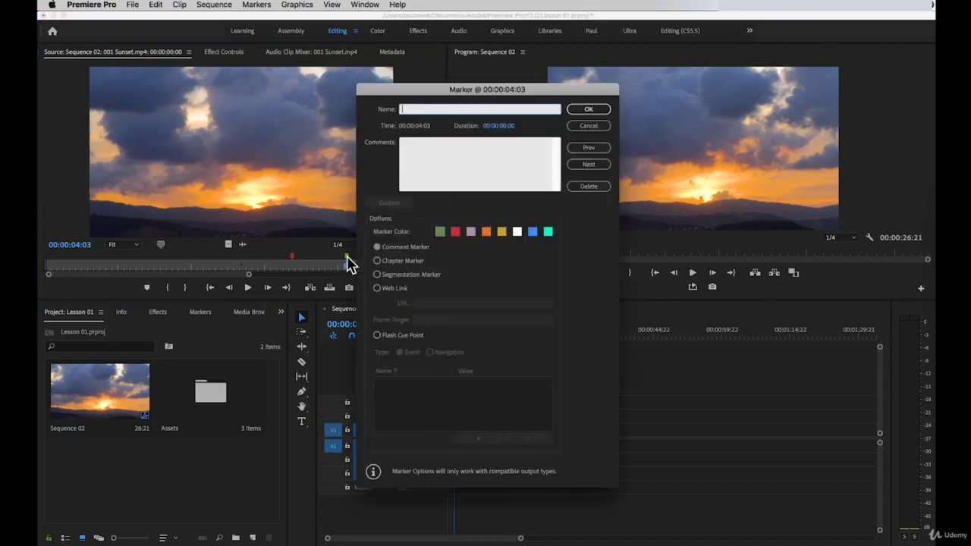
{"action": "left_click", "coordinate": [588, 127]}
Step: Add a second marker at 00:00:02:18, step onto it, and show Effect Controls
{"action": "mouse_move", "coordinate": [346, 267]}
{"action": "left_mouse_down"}
{"action": "mouse_move", "coordinate": [86, 273]}
{"action": "mouse_move", "coordinate": [258, 274]}
{"action": "mouse_move", "coordinate": [247, 276]}
{"action": "left_mouse_up"}
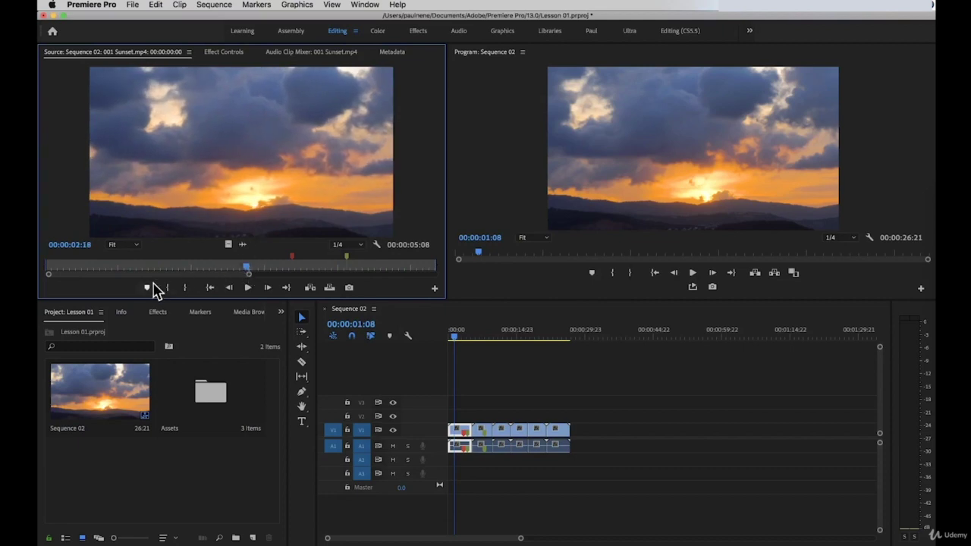
{"action": "left_click", "coordinate": [148, 288]}
{"action": "left_click", "coordinate": [253, 270]}
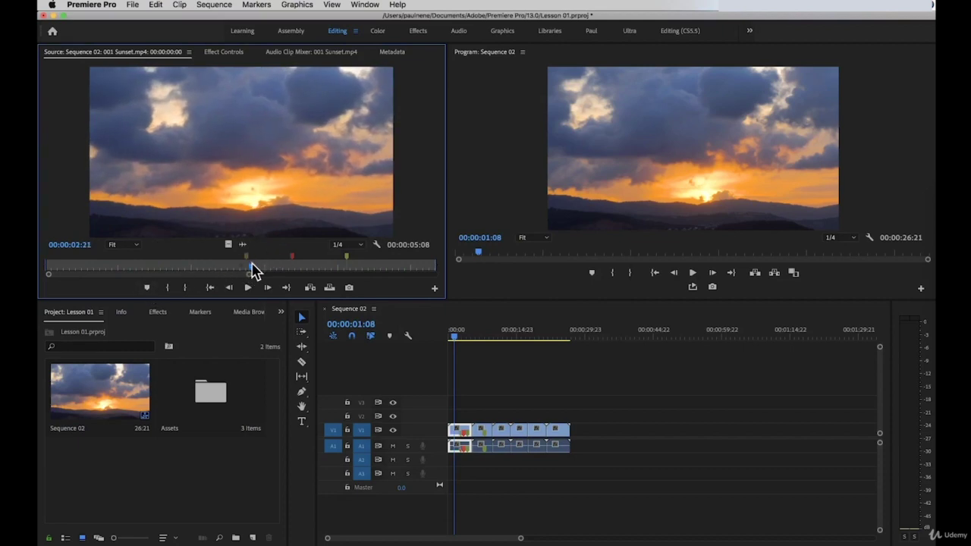
{"action": "mouse_move", "coordinate": [252, 269]}
{"action": "left_mouse_down"}
{"action": "mouse_move", "coordinate": [232, 268]}
{"action": "mouse_move", "coordinate": [245, 269]}
{"action": "left_mouse_up"}
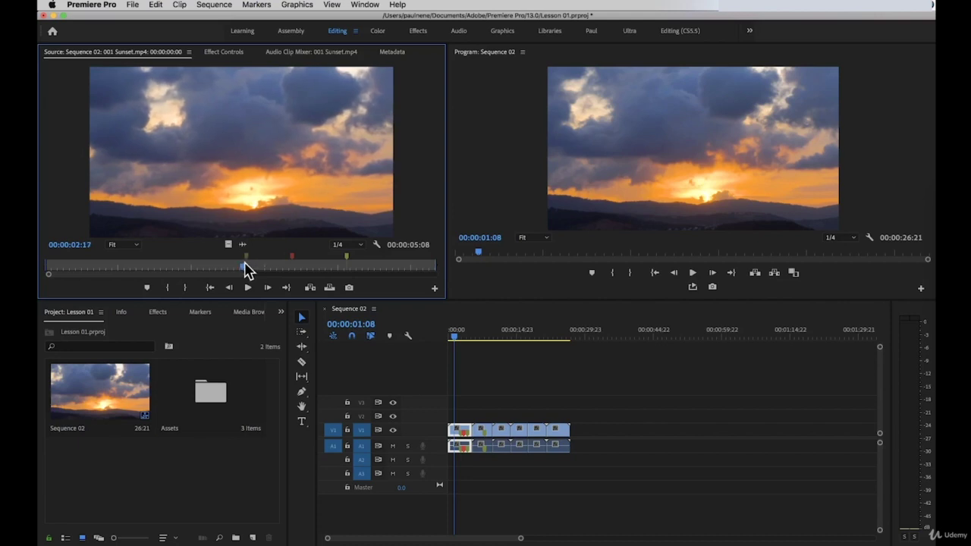
{"action": "key", "text": "Left"}
{"action": "key", "text": "Right"}
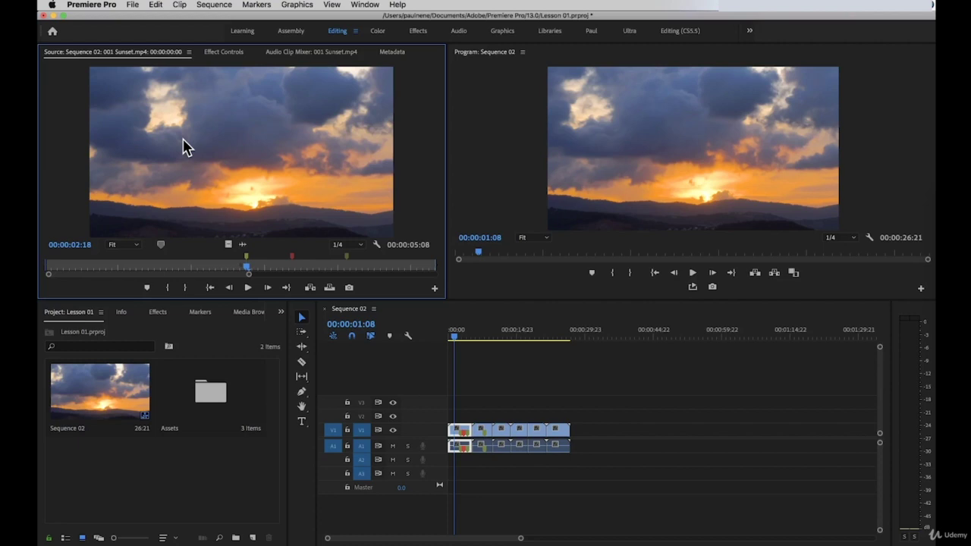
{"action": "left_click", "coordinate": [223, 52]}
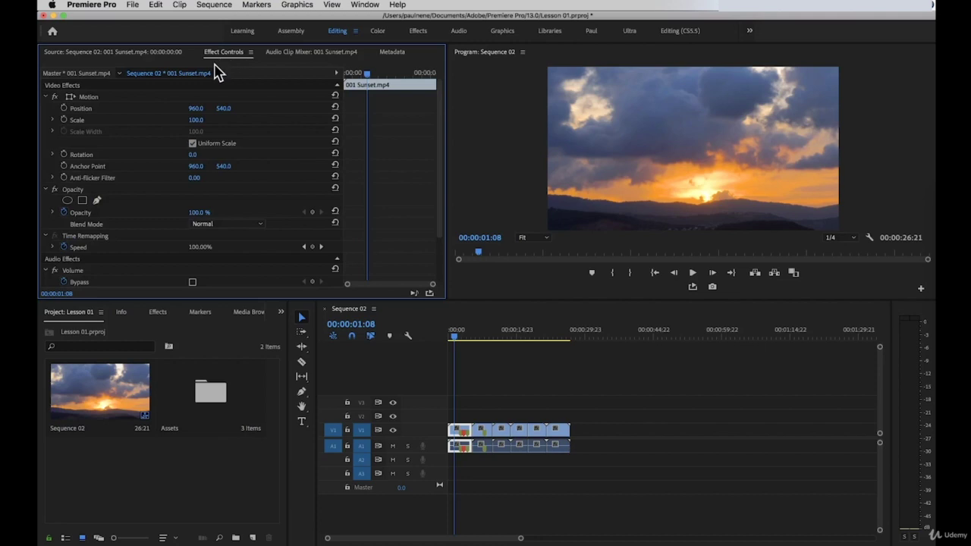
Step: With the playhead at 2:07, scrub the Sunset clip's Position to 953.0, 431.0
{"action": "left_click", "coordinate": [458, 339]}
{"action": "left_click_drag", "start_coordinate": [458, 339], "coordinate": [458, 339]}
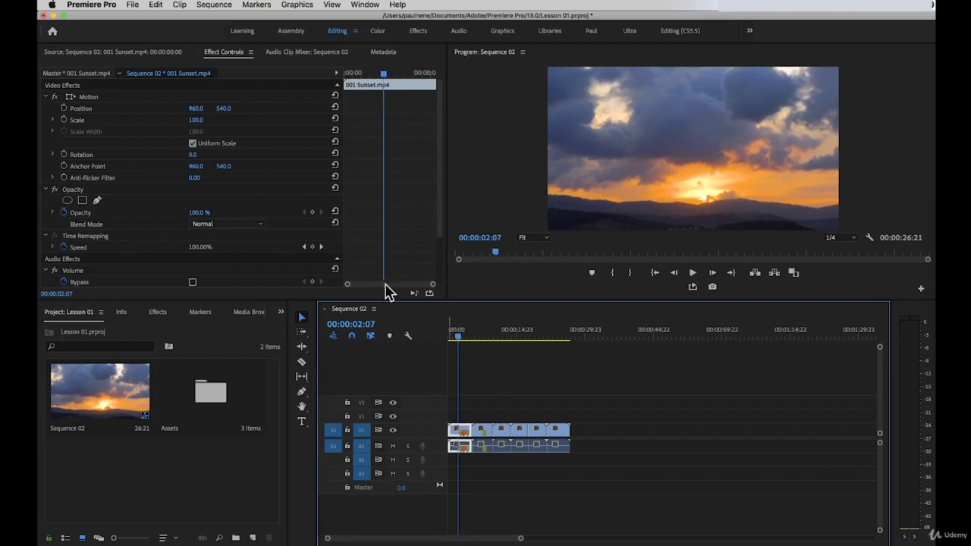
{"action": "mouse_move", "coordinate": [196, 108]}
{"action": "left_mouse_down"}
{"action": "mouse_move", "coordinate": [273, 108]}
{"action": "mouse_move", "coordinate": [156, 108]}
{"action": "mouse_move", "coordinate": [297, 108]}
{"action": "mouse_move", "coordinate": [179, 108]}
{"action": "mouse_move", "coordinate": [209, 107]}
{"action": "mouse_move", "coordinate": [195, 110]}
{"action": "left_mouse_up"}
Step: Enter 100 for Position X, then undo back to Position 953.0, 540.0
{"action": "left_click", "coordinate": [197, 108]}
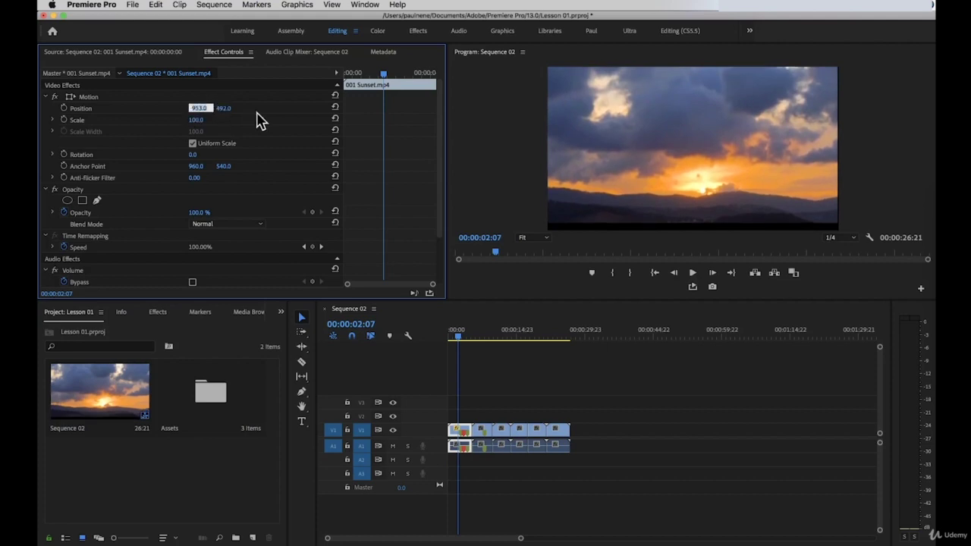
{"action": "type", "text": "100"}
{"action": "key", "text": "Return"}
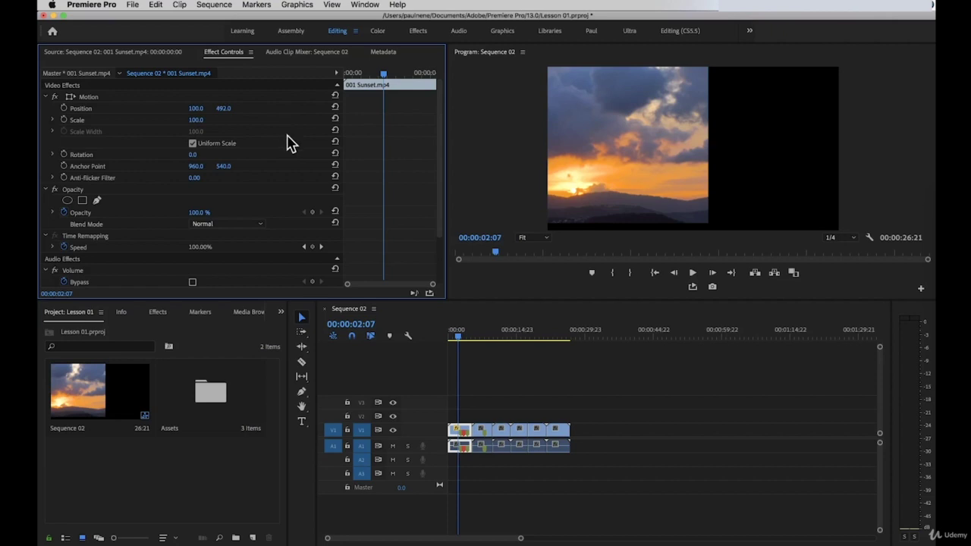
{"action": "key", "text": "super+z"}
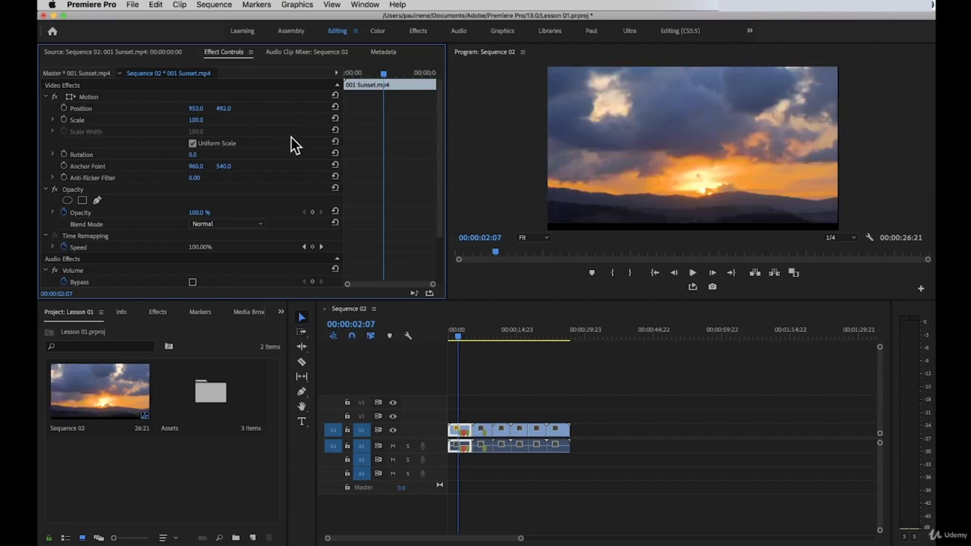
{"action": "key", "text": "super+z"}
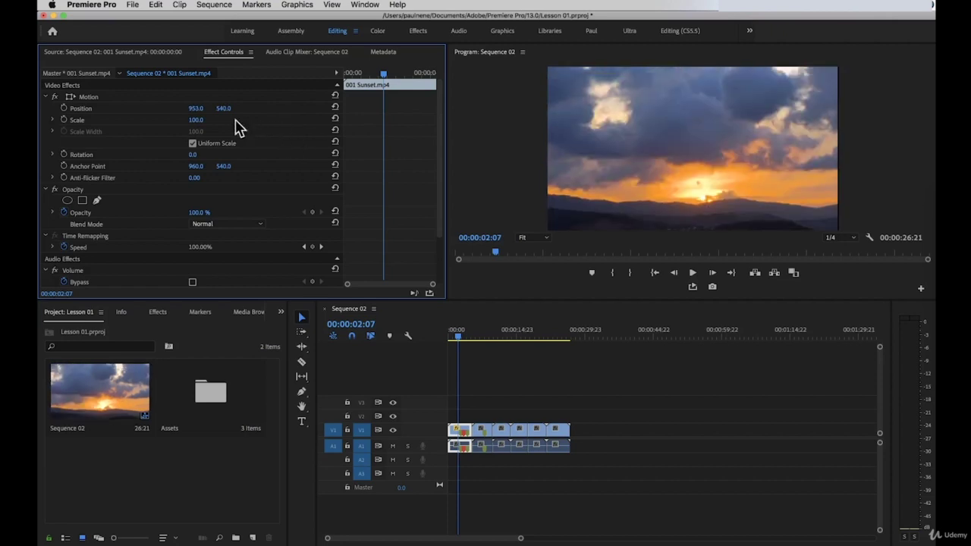
Step: Scrub Scale to 172 and down to 5, then undo back to Scale 100
{"action": "mouse_move", "coordinate": [195, 120]}
{"action": "left_mouse_down"}
{"action": "mouse_move", "coordinate": [251, 120]}
{"action": "mouse_move", "coordinate": [191, 120]}
{"action": "left_mouse_up"}
{"action": "left_click_drag", "start_coordinate": [196, 120], "coordinate": [148, 119]}
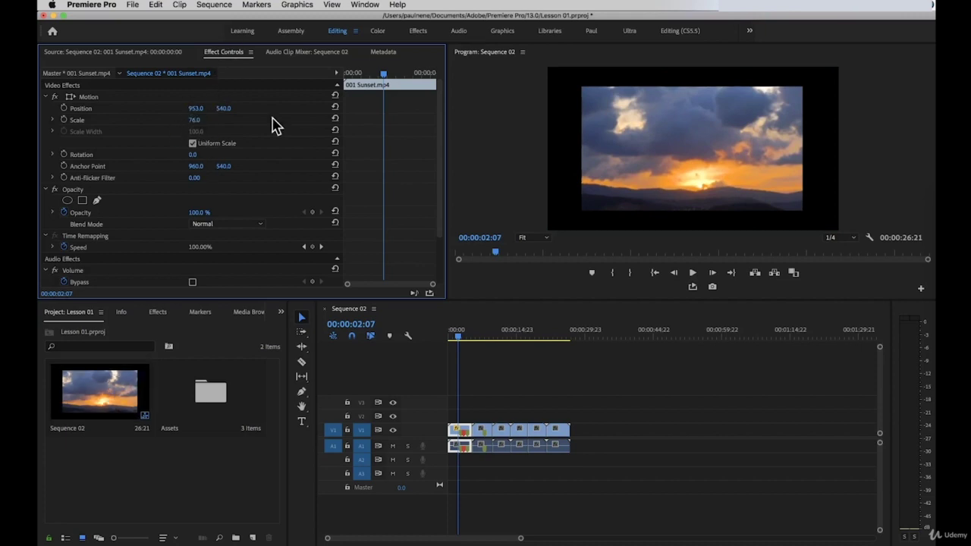
{"action": "key", "text": "super+z"}
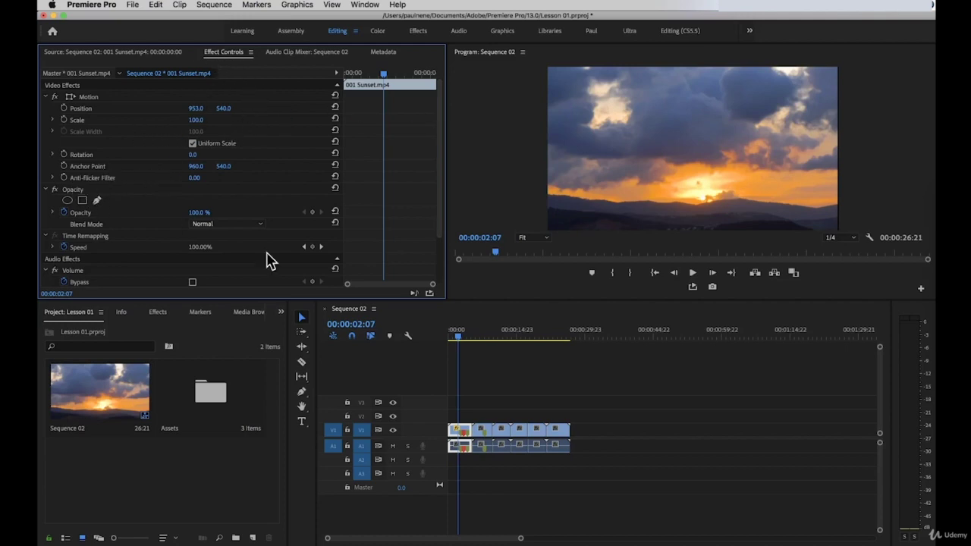
Step: Lower Opacity with a keyframe, review Effect Controls, then show the Audio Clip Mixer: Sequence 02
{"action": "left_click_drag", "start_coordinate": [201, 213], "coordinate": [156, 213]}
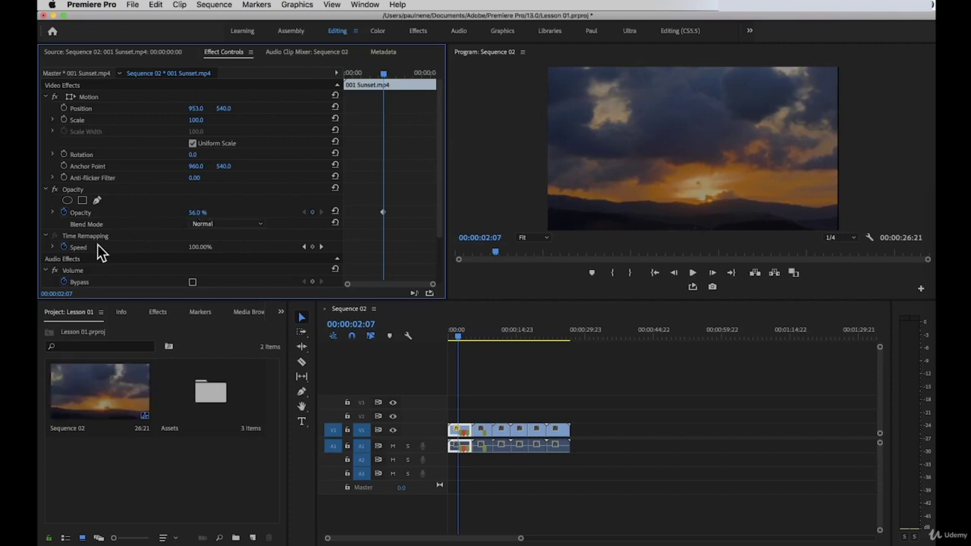
{"action": "scroll", "coordinate": [159, 255], "scroll_direction": "down", "scroll_amount": 3}
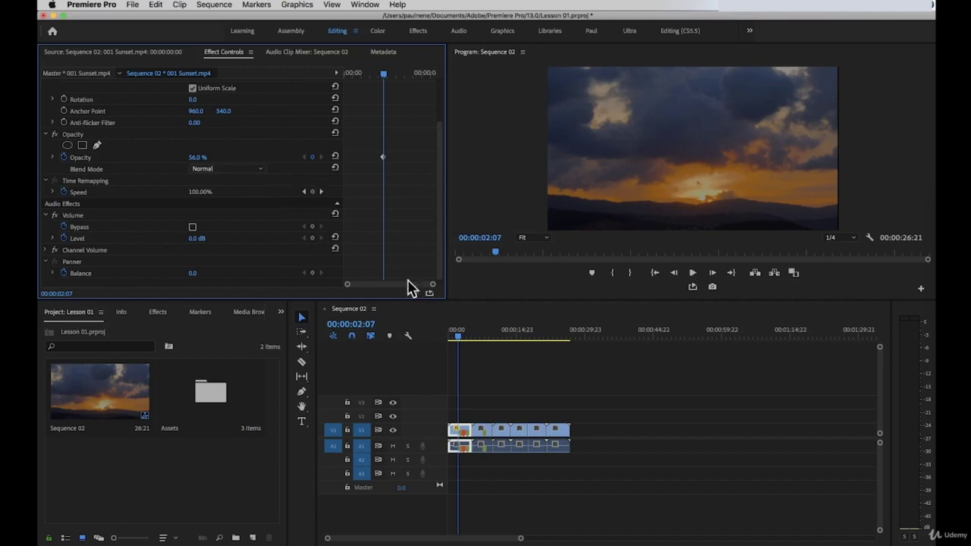
{"action": "scroll", "coordinate": [155, 203], "scroll_direction": "down", "scroll_amount": 1}
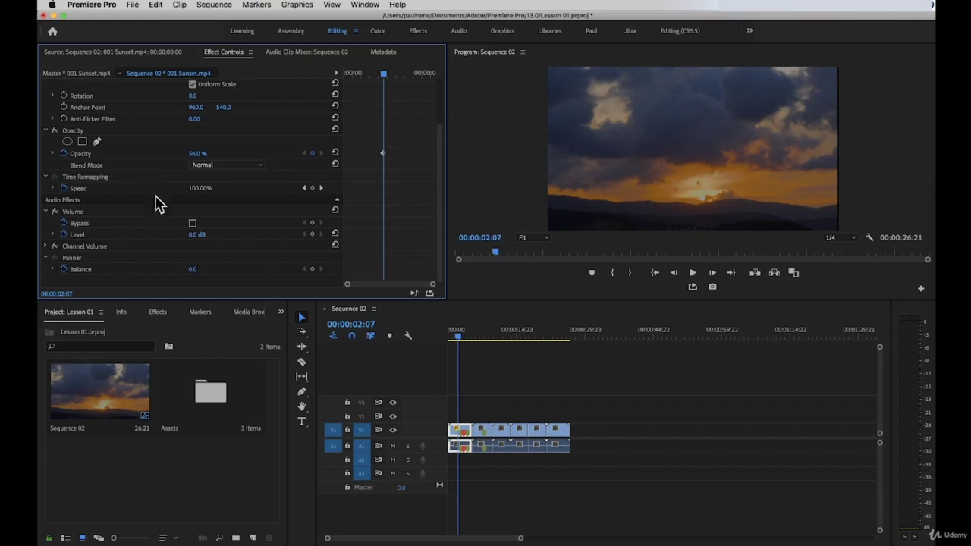
{"action": "scroll", "coordinate": [48, 260], "scroll_direction": "up", "scroll_amount": 1}
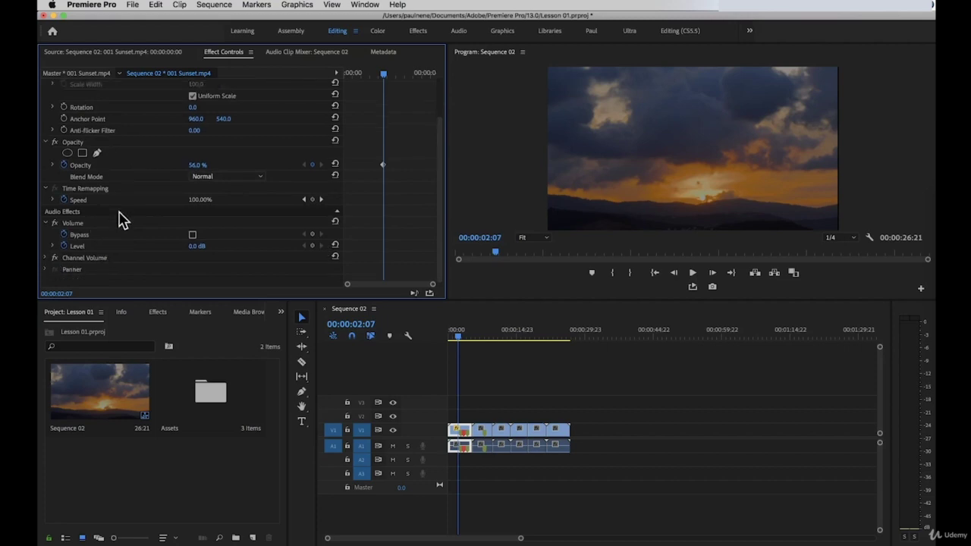
{"action": "left_click", "coordinate": [289, 61]}
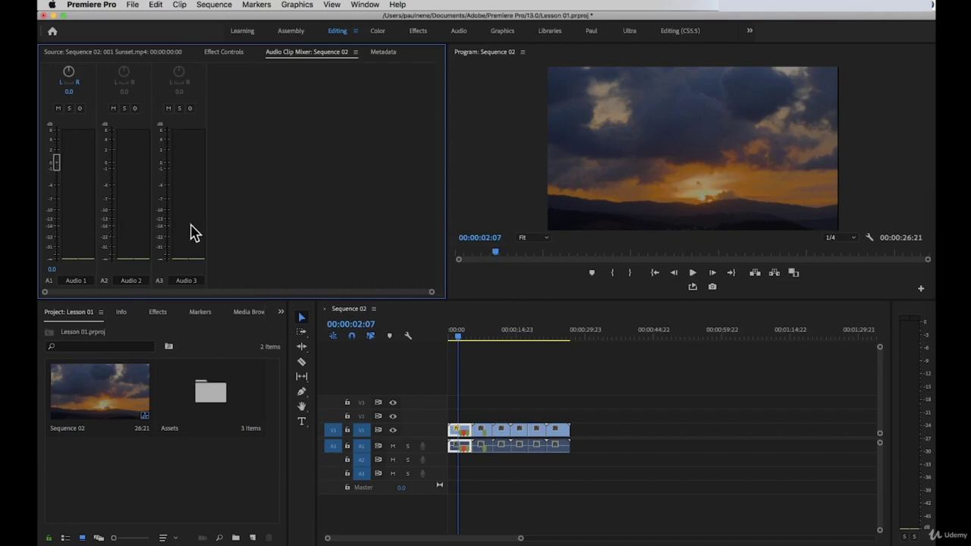
Step: Show the Metadata panel for 001 Sunset.mp4
{"action": "left_click", "coordinate": [388, 53]}
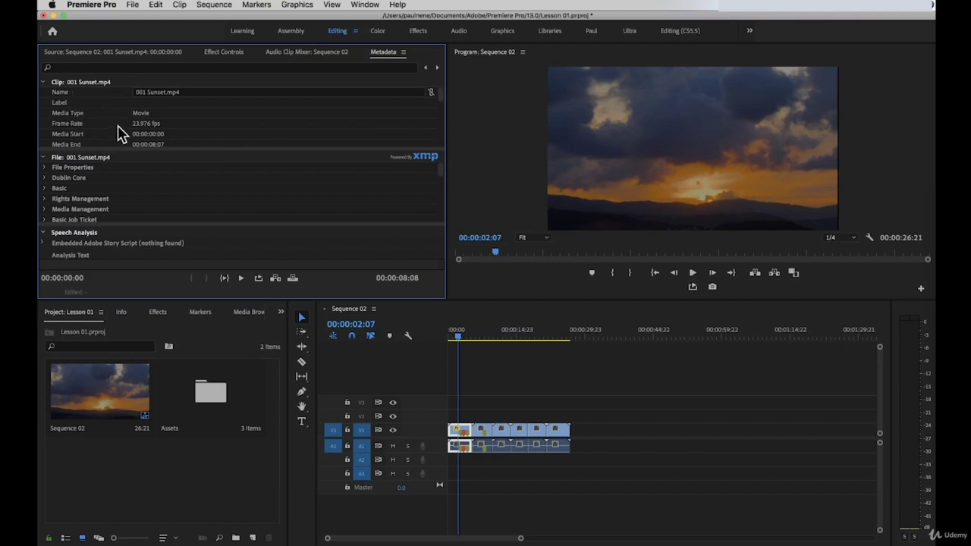
Step: Scroll through 001 Sunset.mp4's metadata sections, then deselect it in the Project panel
{"action": "scroll", "coordinate": [118, 134], "scroll_direction": "down", "scroll_amount": 5}
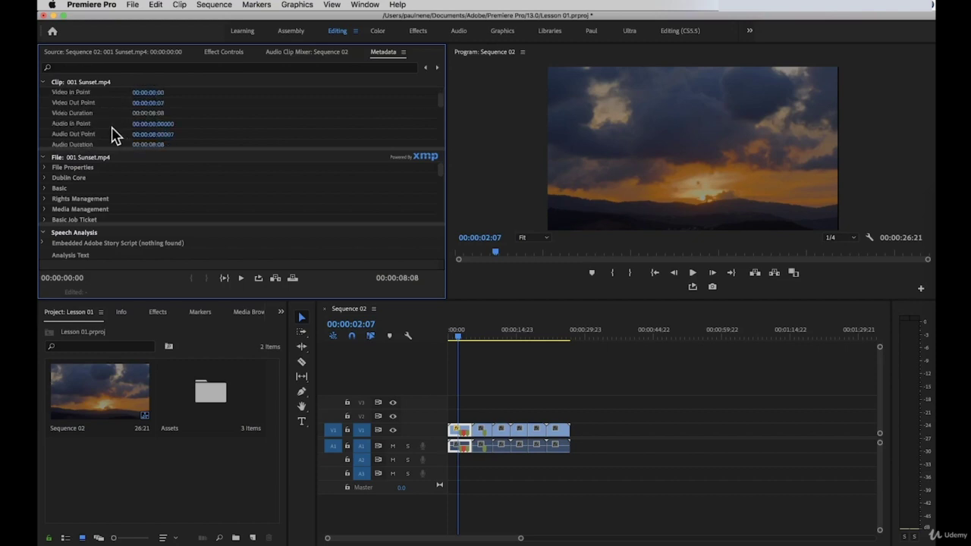
{"action": "scroll", "coordinate": [114, 134], "scroll_direction": "down", "scroll_amount": 6}
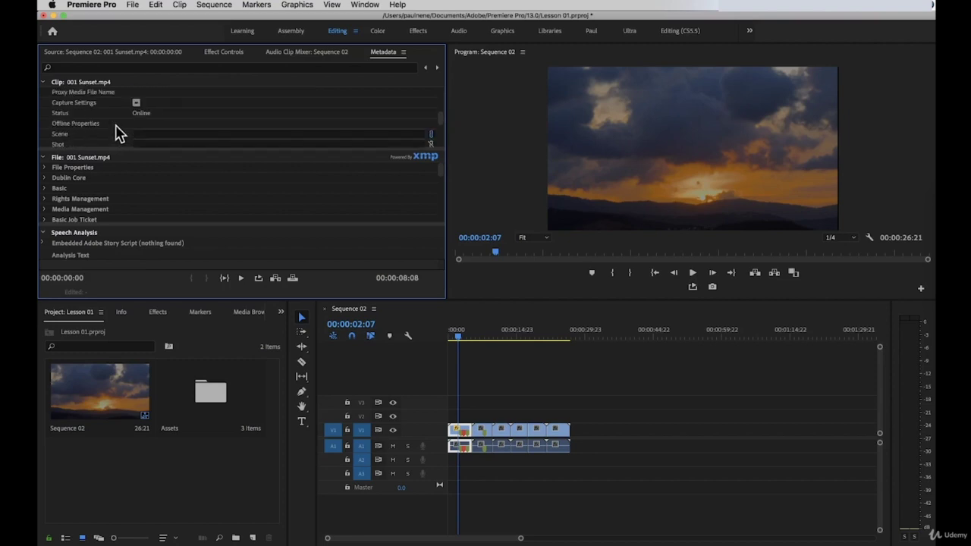
{"action": "scroll", "coordinate": [117, 133], "scroll_direction": "down", "scroll_amount": 5}
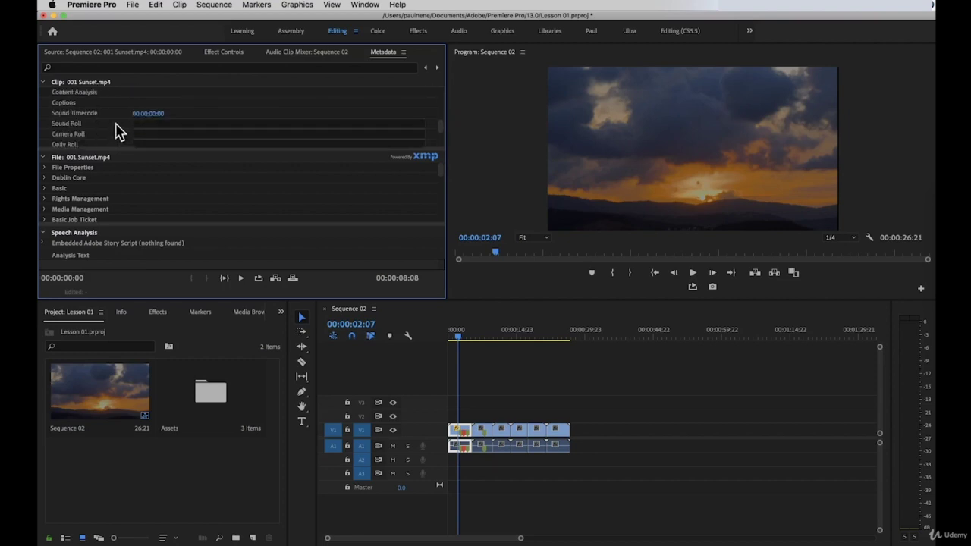
{"action": "scroll", "coordinate": [117, 133], "scroll_direction": "down", "scroll_amount": 3}
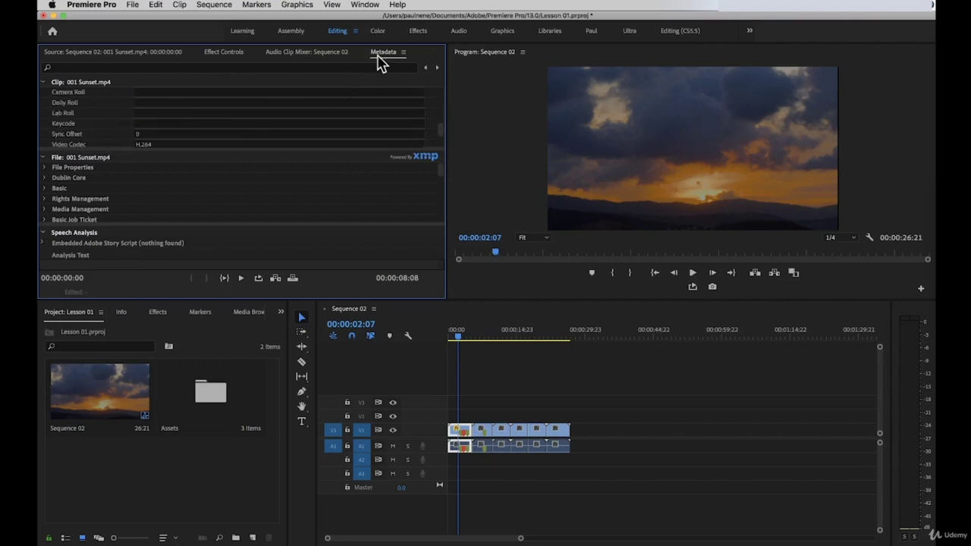
{"action": "scroll", "coordinate": [119, 209], "scroll_direction": "down", "scroll_amount": 5}
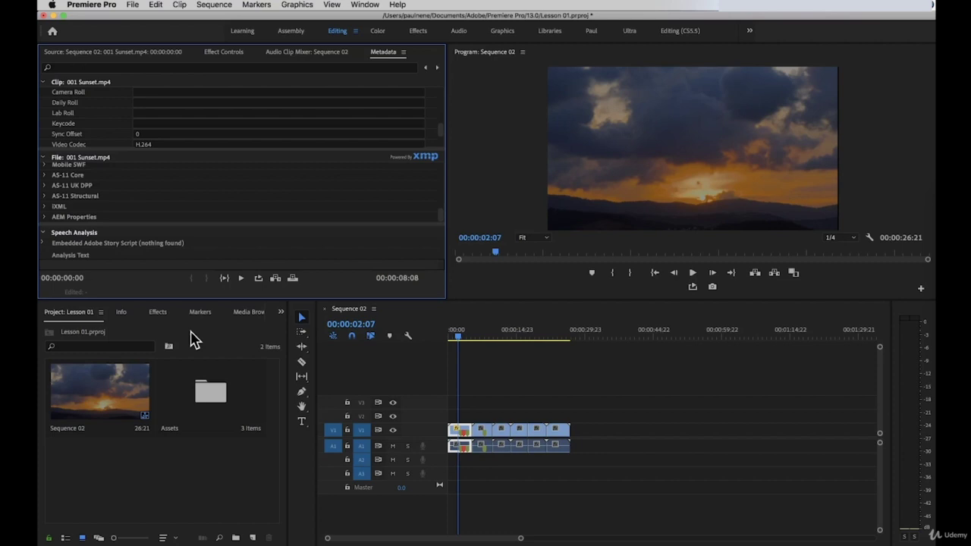
{"action": "left_click", "coordinate": [206, 450]}
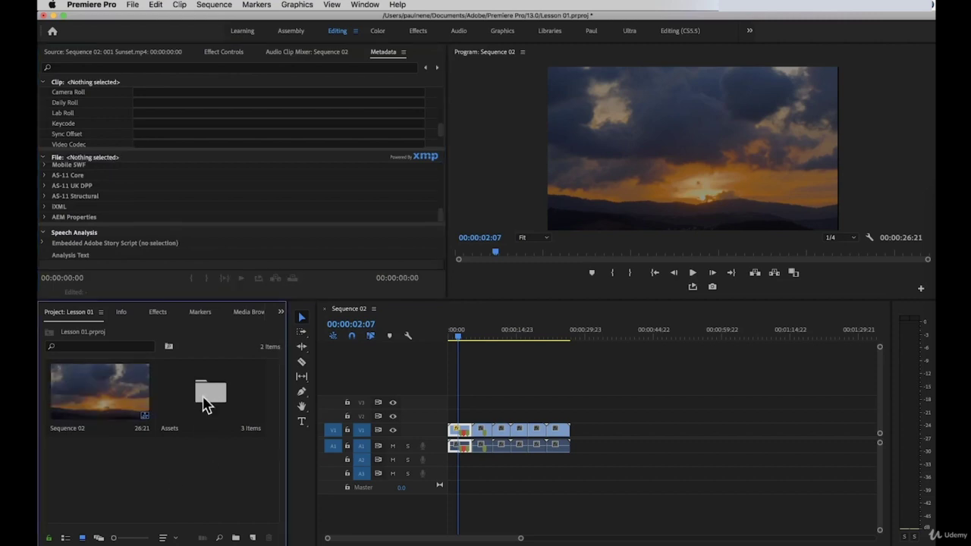
Step: Open the Assets > Video bin and select 001 Sunset.mp4 to show its metadata
{"action": "double_click", "coordinate": [231, 394]}
{"action": "left_click", "coordinate": [84, 388]}
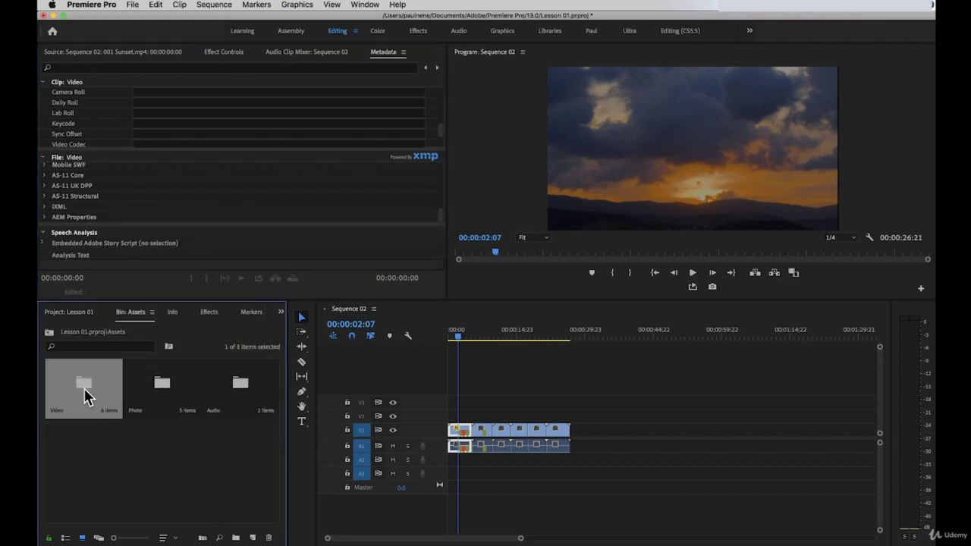
{"action": "double_click", "coordinate": [84, 387]}
{"action": "left_click", "coordinate": [97, 395]}
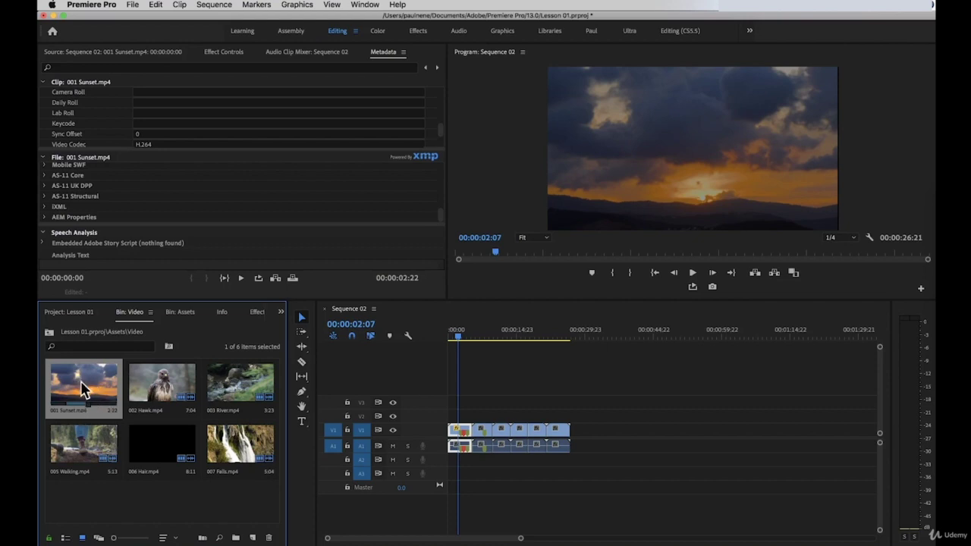
{"action": "left_click", "coordinate": [948, 204]}
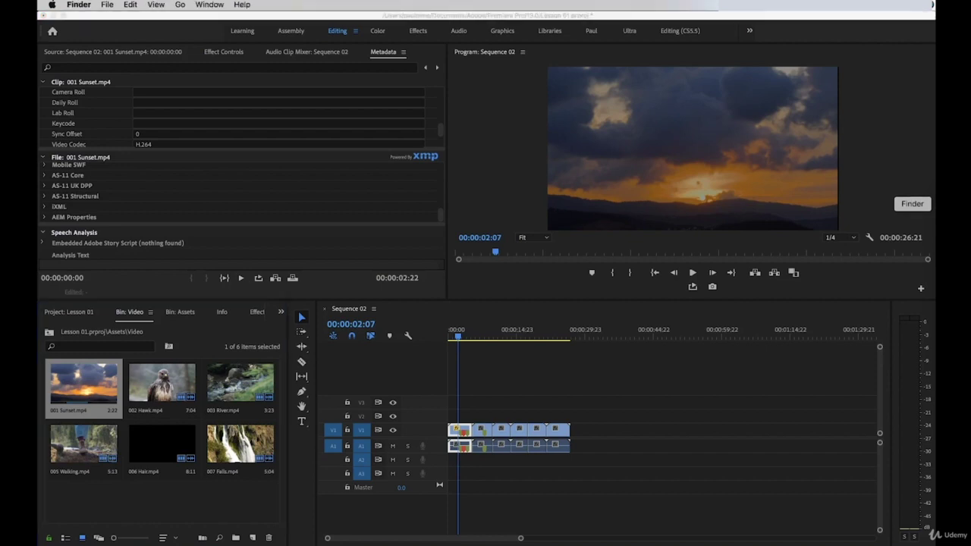
{"action": "left_click", "coordinate": [192, 324]}
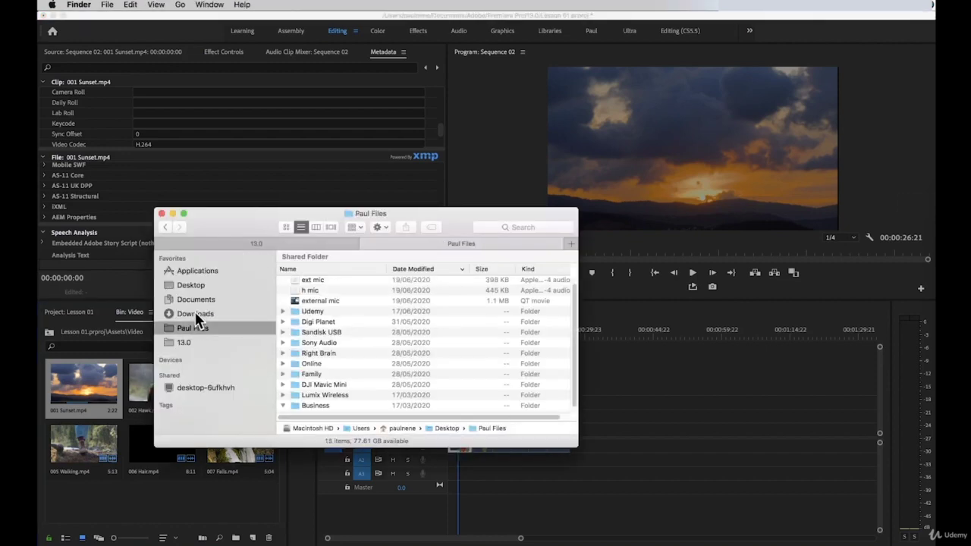
{"action": "left_click", "coordinate": [195, 284]}
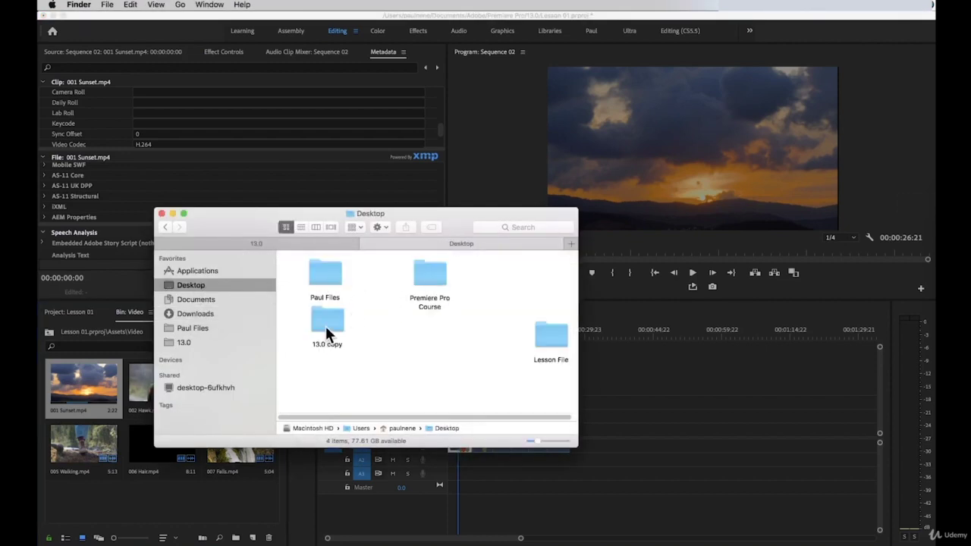
{"action": "left_click_drag", "start_coordinate": [557, 351], "coordinate": [433, 333]}
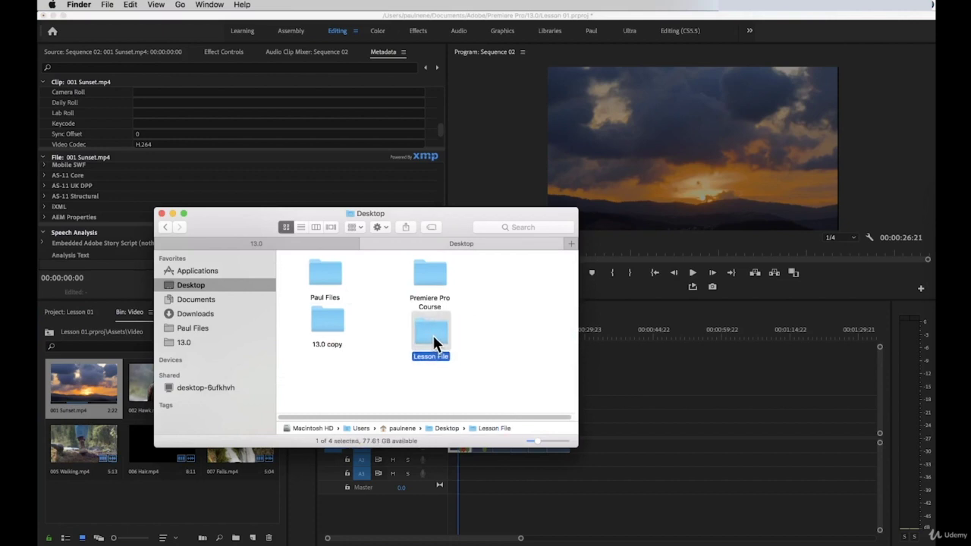
{"action": "double_click", "coordinate": [432, 332]}
{"action": "double_click", "coordinate": [305, 275]}
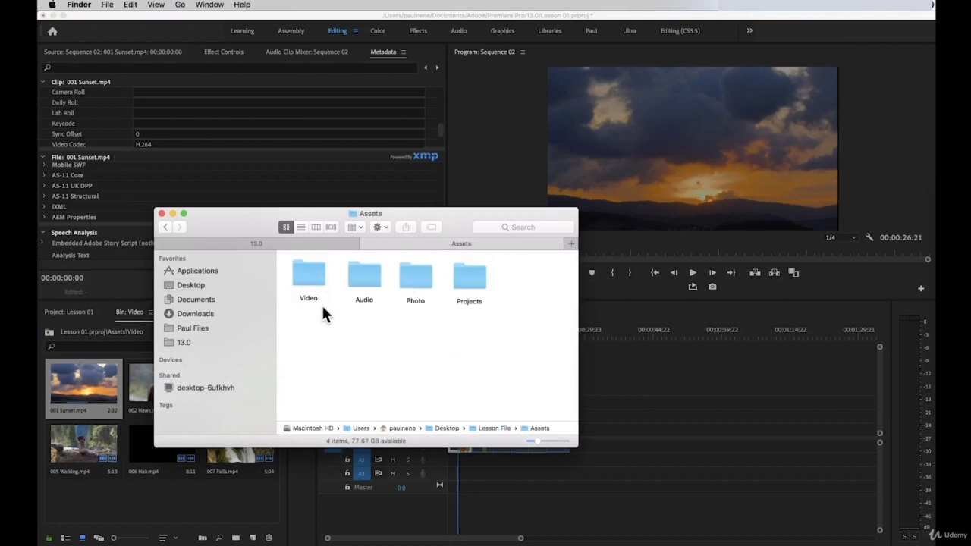
{"action": "double_click", "coordinate": [308, 277]}
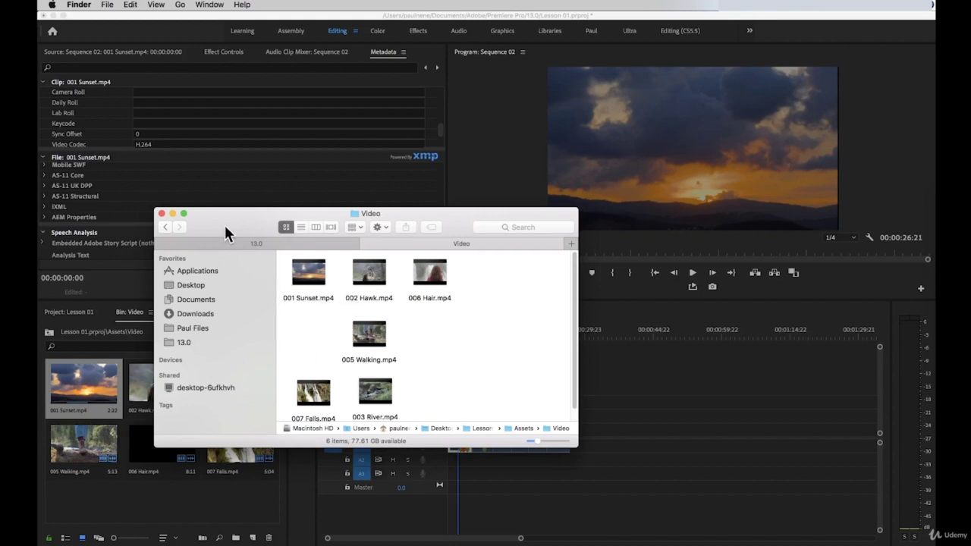
Step: Close the Finder window and navigate from the Video bin up to the Lesson 01 project root
{"action": "left_click", "coordinate": [160, 213]}
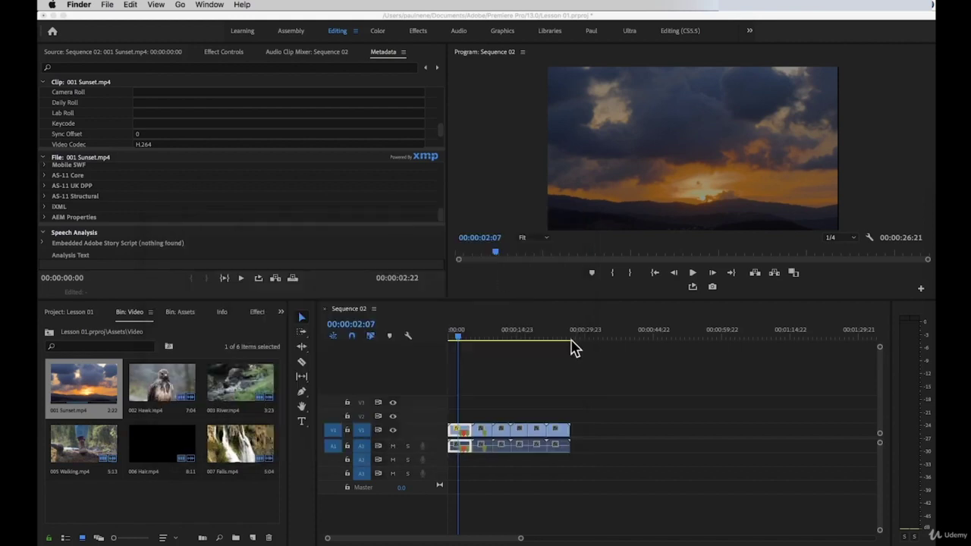
{"action": "left_click", "coordinate": [53, 339]}
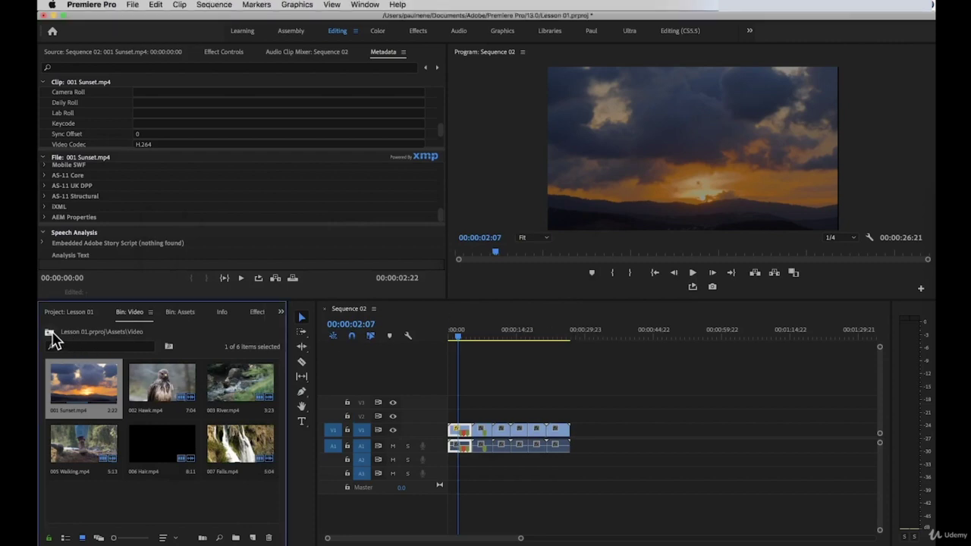
{"action": "left_click", "coordinate": [49, 333]}
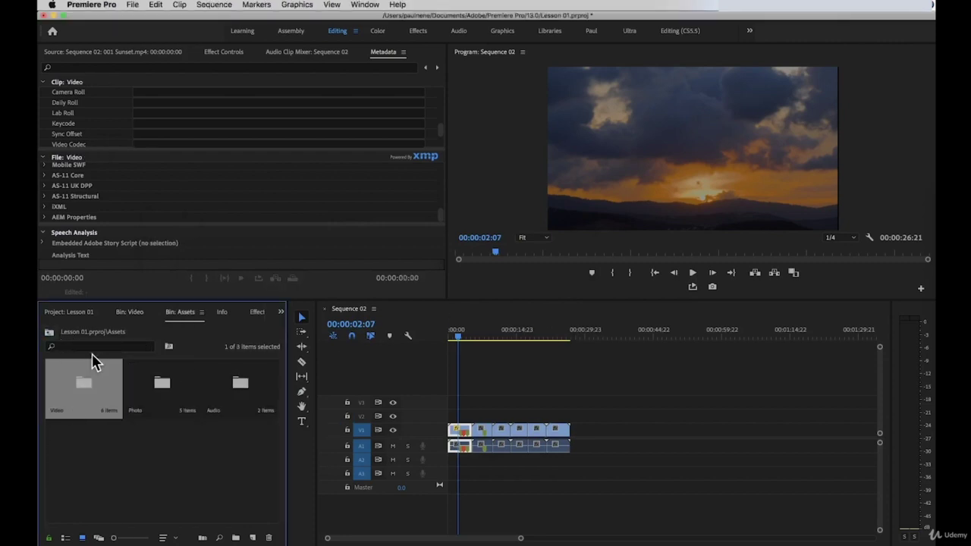
{"action": "left_click", "coordinate": [50, 334]}
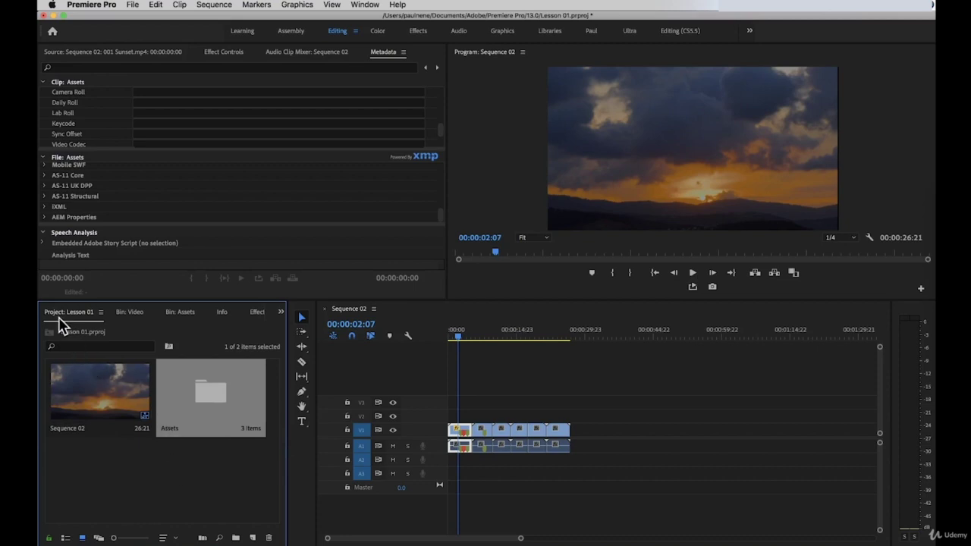
Step: Show the Effects list and browse Audio Effects and Obsolete Audio Effects, then collapse Audio Effects
{"action": "key", "text": "shift+7"}
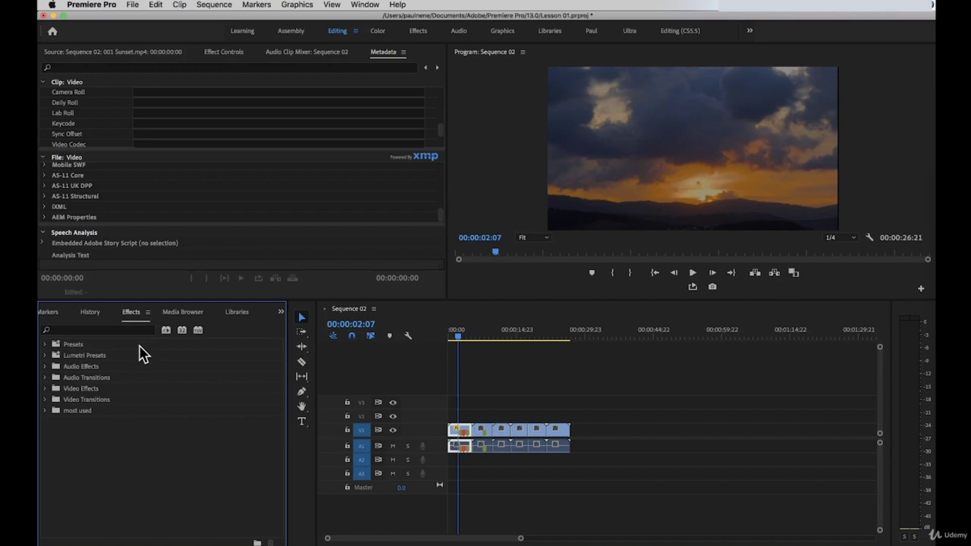
{"action": "left_click", "coordinate": [45, 366]}
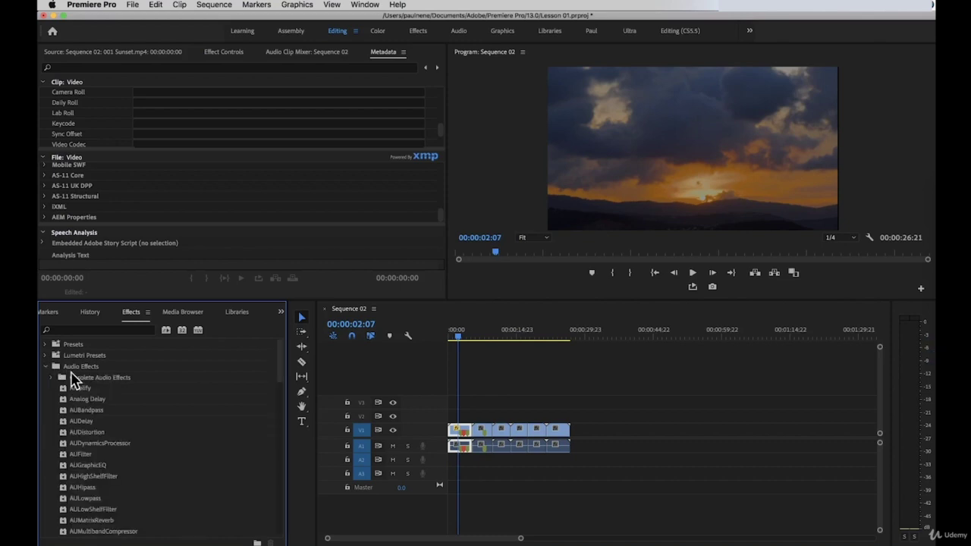
{"action": "scroll", "coordinate": [89, 440], "scroll_direction": "down", "scroll_amount": 10}
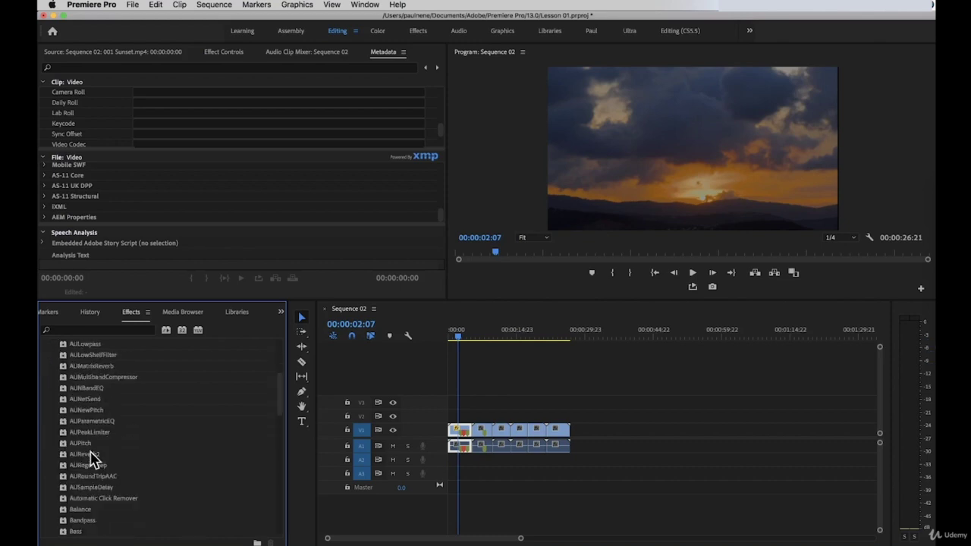
{"action": "scroll", "coordinate": [92, 455], "scroll_direction": "down", "scroll_amount": 5}
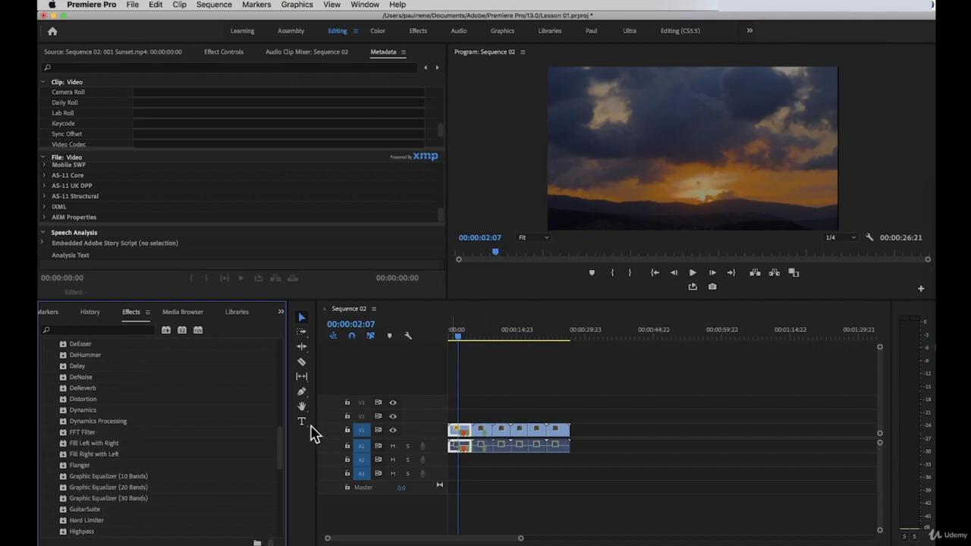
{"action": "scroll", "coordinate": [104, 413], "scroll_direction": "up", "scroll_amount": 15}
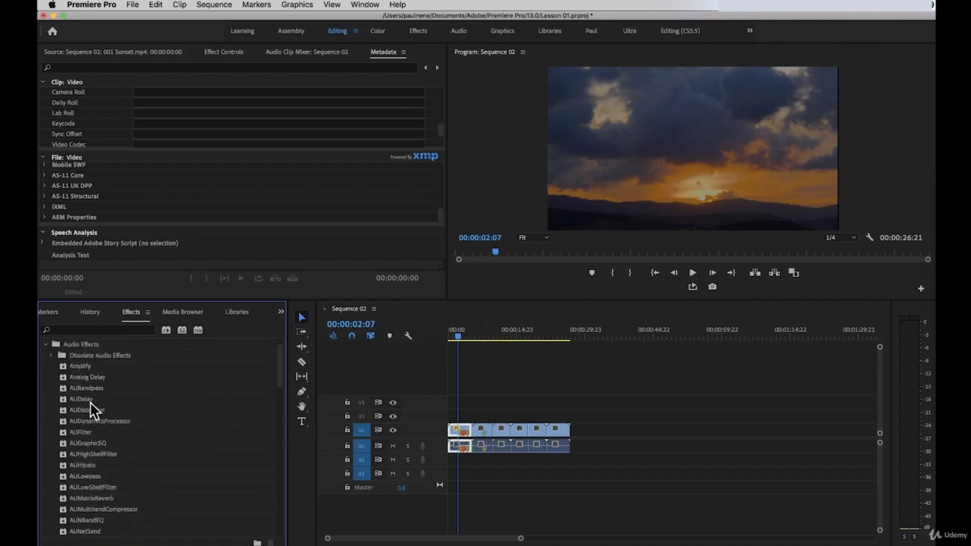
{"action": "left_click", "coordinate": [53, 378]}
{"action": "left_click", "coordinate": [52, 373]}
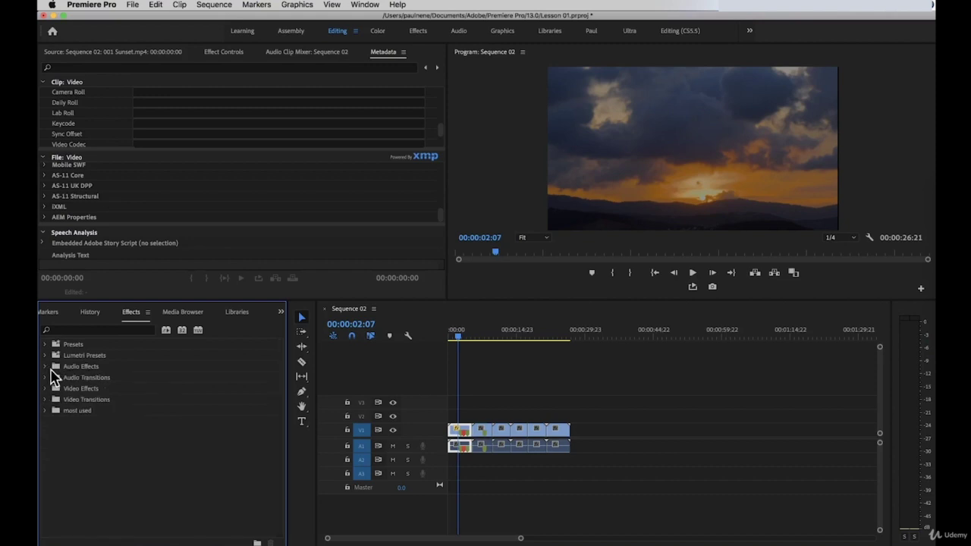
Step: Open Audio Transitions > Crossfade and select Constant Gain, Constant Power, then Constant Gain again
{"action": "left_click", "coordinate": [44, 378]}
{"action": "left_click", "coordinate": [52, 389]}
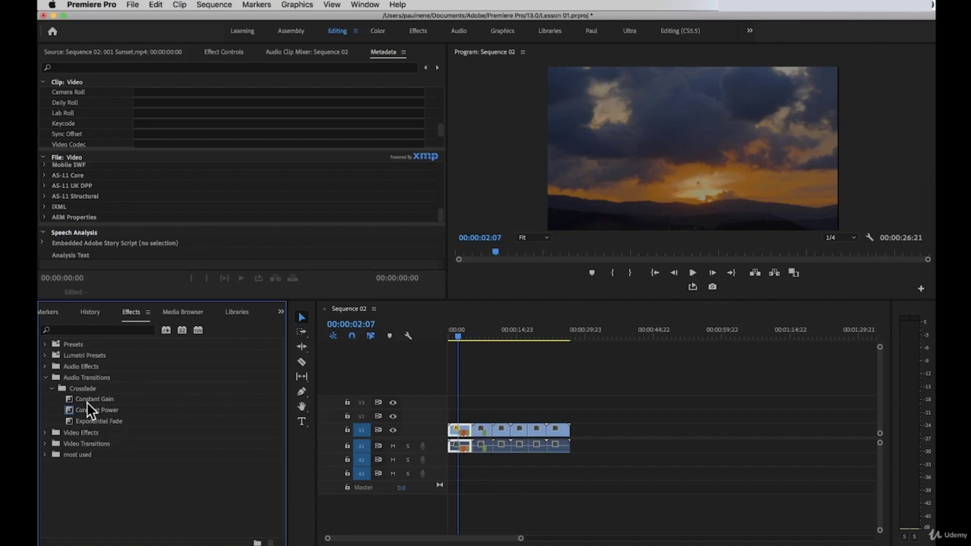
{"action": "left_click", "coordinate": [88, 400]}
{"action": "left_click", "coordinate": [91, 410]}
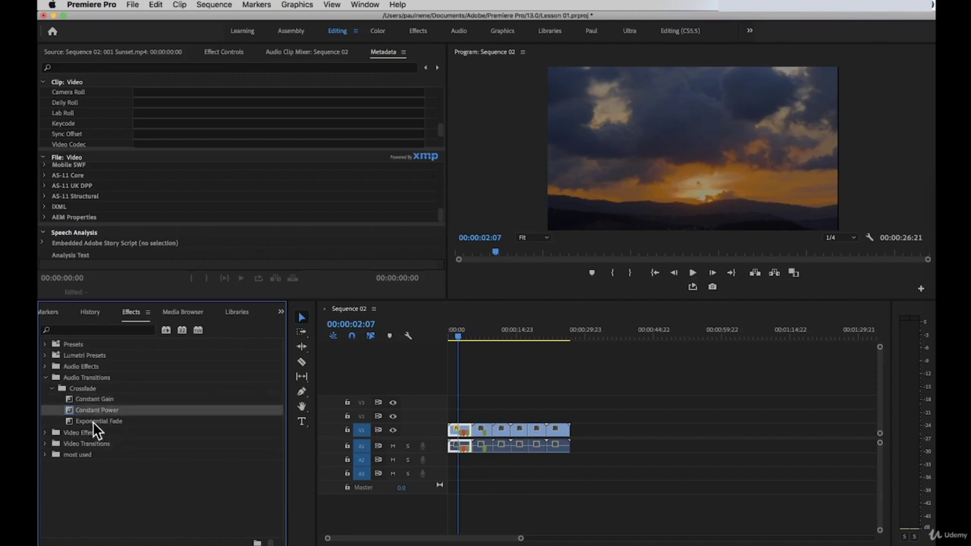
{"action": "left_click", "coordinate": [100, 400]}
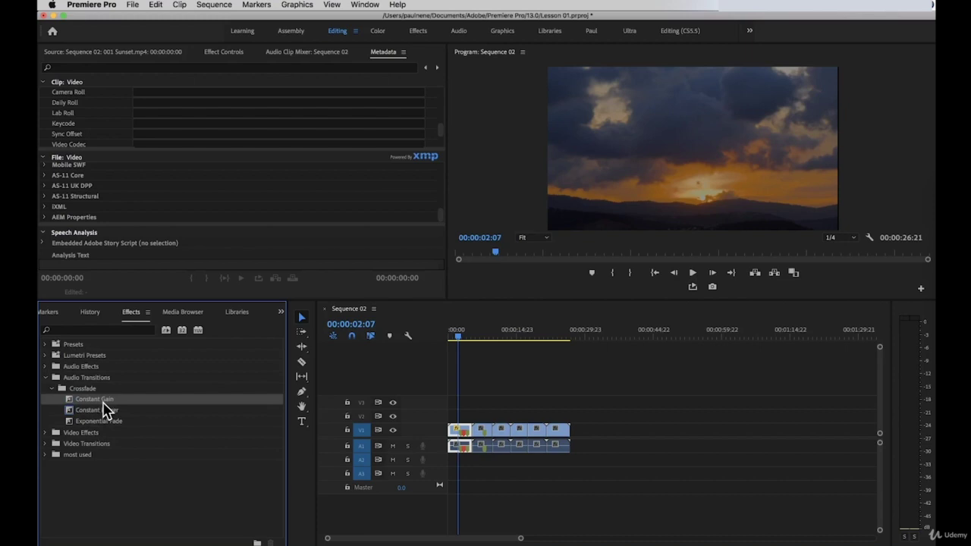
{"action": "left_click_drag", "start_coordinate": [83, 401], "coordinate": [70, 430]}
Step: Browse the Video Effects subfolders, then collapse Crossfade, Video Effects and Audio Transitions
{"action": "left_click", "coordinate": [45, 432]}
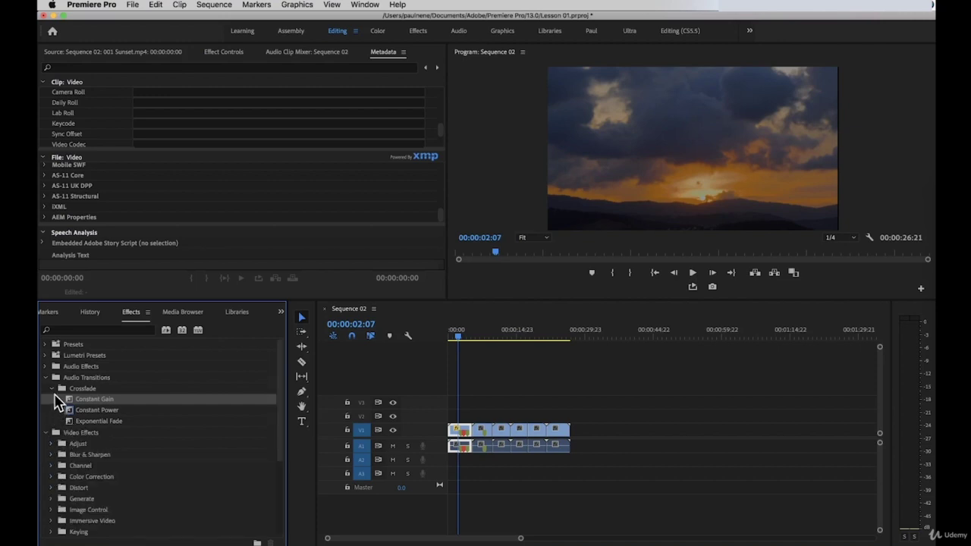
{"action": "left_click", "coordinate": [52, 388]}
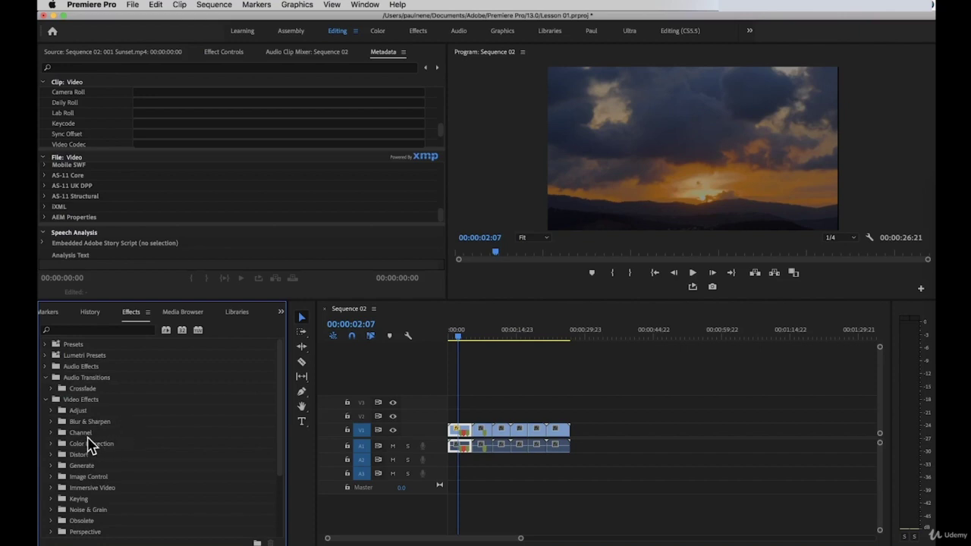
{"action": "scroll", "coordinate": [96, 444], "scroll_direction": "down", "scroll_amount": 3}
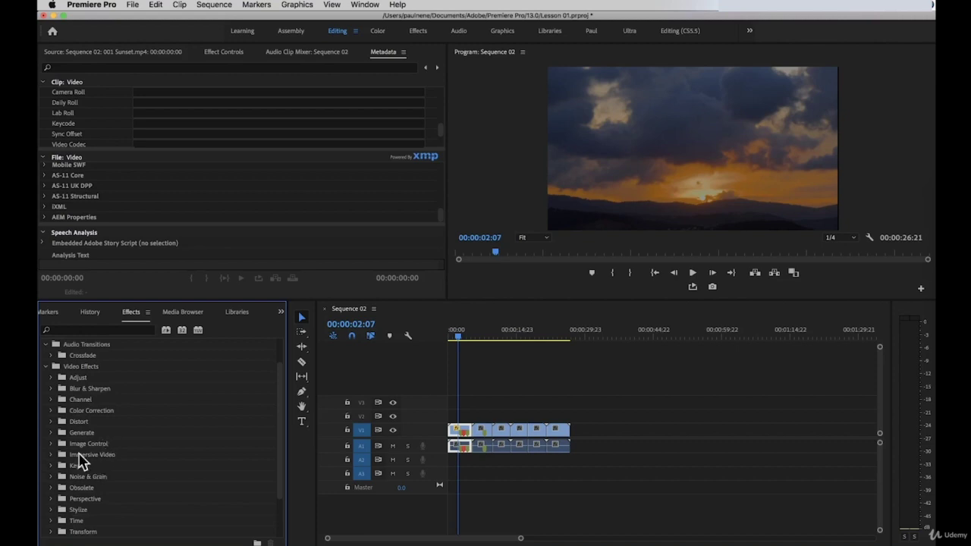
{"action": "scroll", "coordinate": [95, 493], "scroll_direction": "down", "scroll_amount": 3}
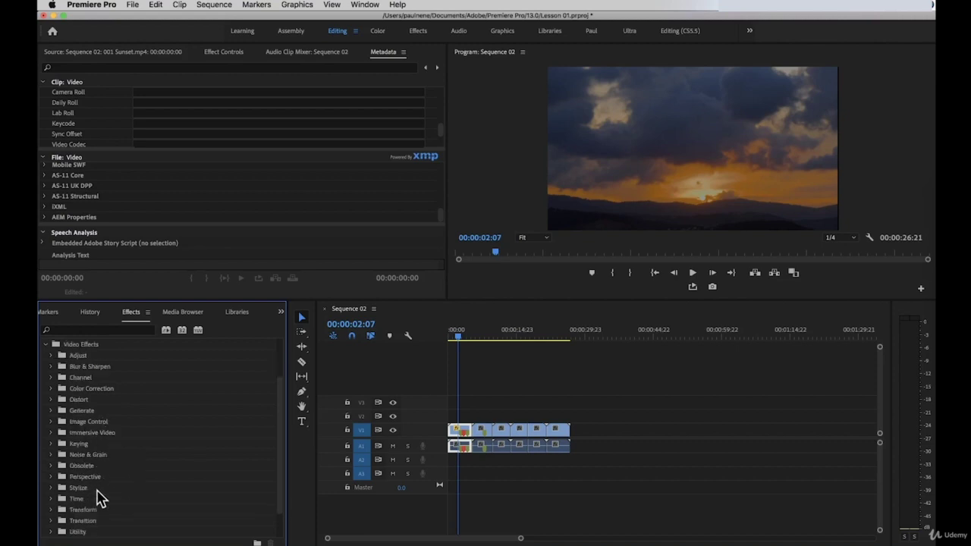
{"action": "scroll", "coordinate": [98, 480], "scroll_direction": "down", "scroll_amount": 2}
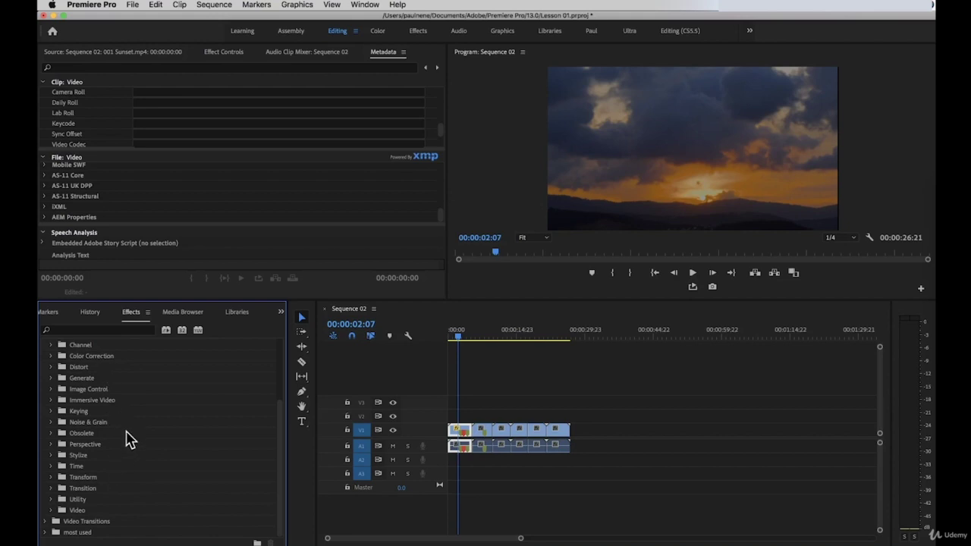
{"action": "scroll", "coordinate": [130, 440], "scroll_direction": "up", "scroll_amount": 3}
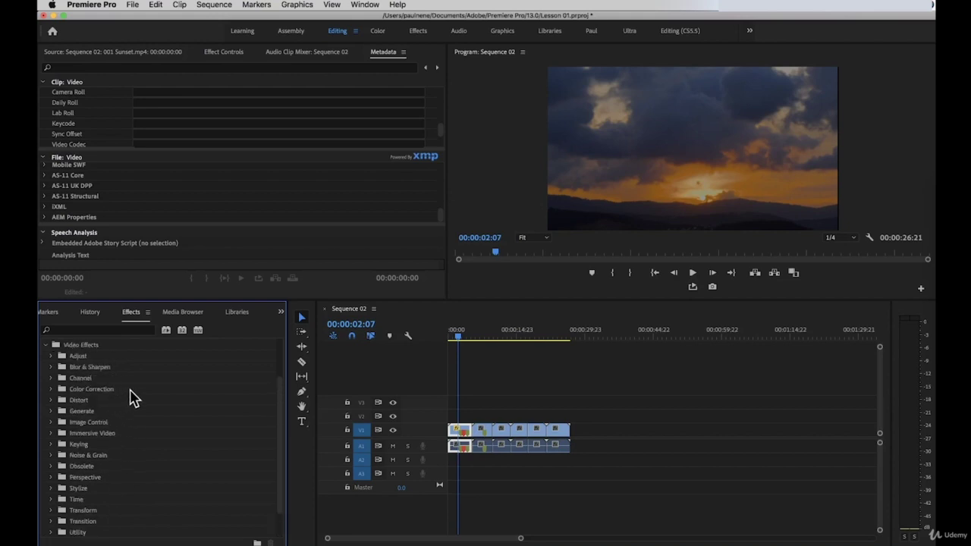
{"action": "left_click", "coordinate": [46, 344]}
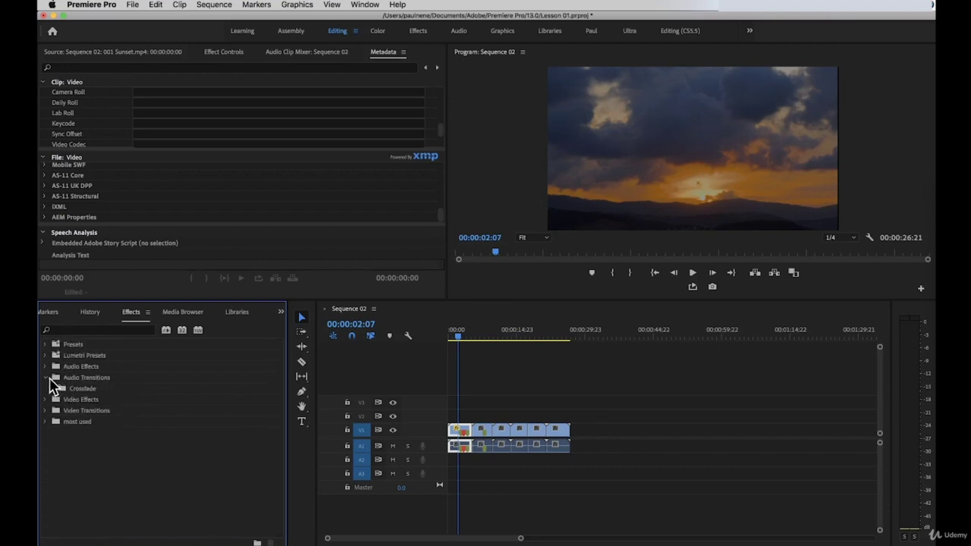
{"action": "left_click", "coordinate": [47, 378]}
Step: Peek into Video Transitions, open the most used folder, and focus the Effects search box
{"action": "left_click", "coordinate": [46, 399]}
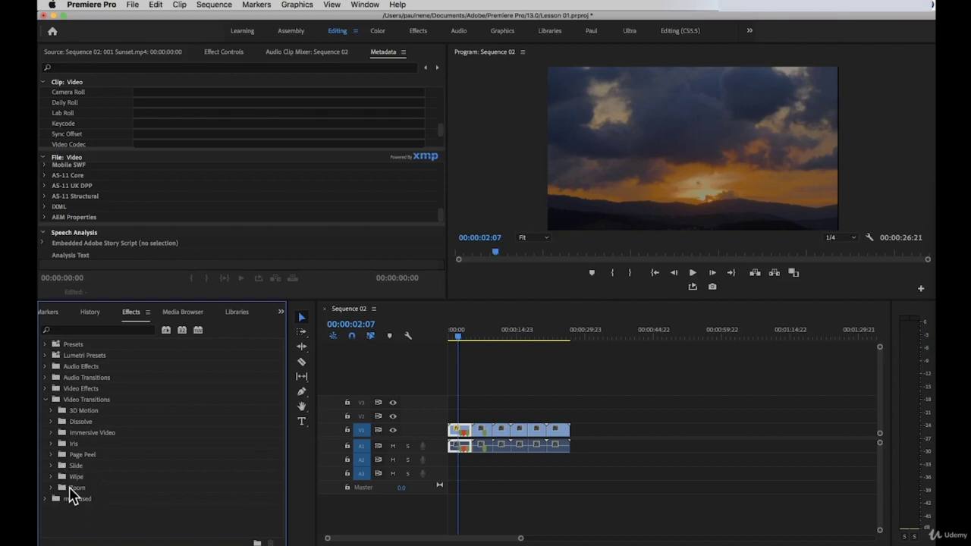
{"action": "left_click", "coordinate": [47, 401]}
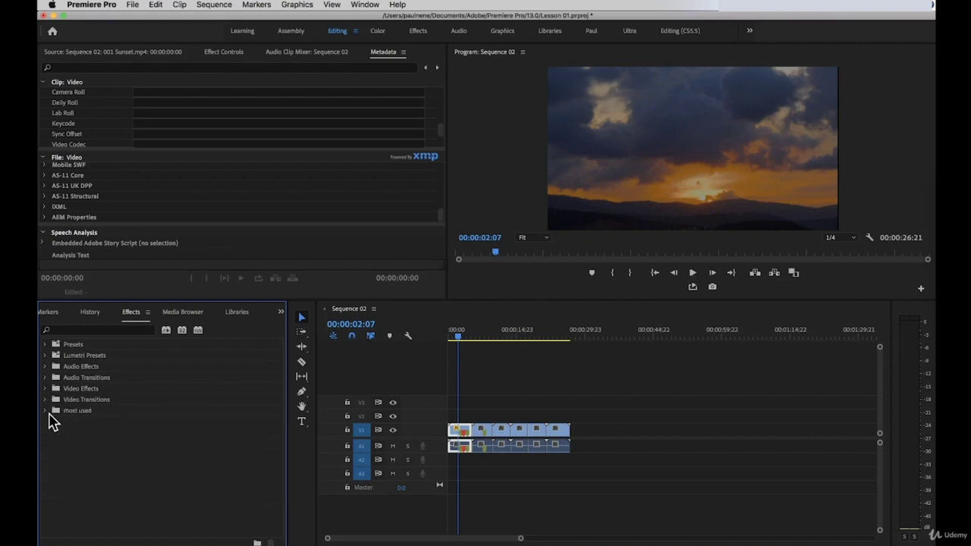
{"action": "left_click", "coordinate": [48, 411]}
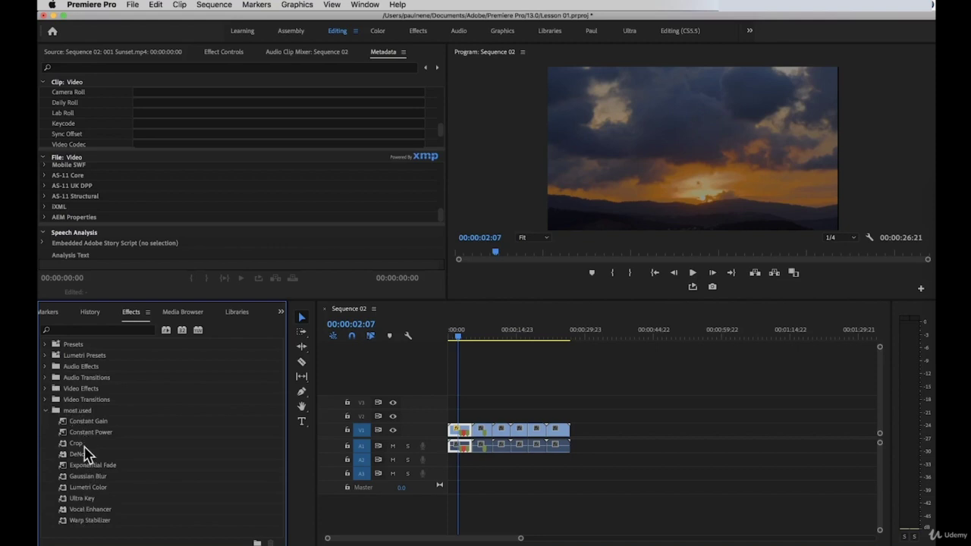
{"action": "left_click", "coordinate": [45, 411]}
{"action": "left_click", "coordinate": [44, 410]}
{"action": "left_click", "coordinate": [84, 331]}
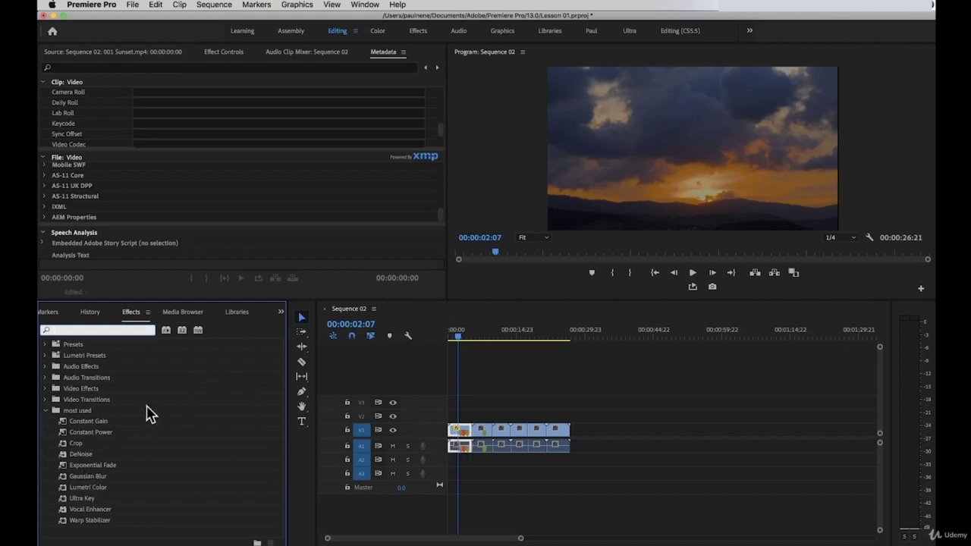
Step: Browse Macintosh HD and Users in the Media Browser, then switch to the Libraries panel
{"action": "left_click", "coordinate": [189, 314]}
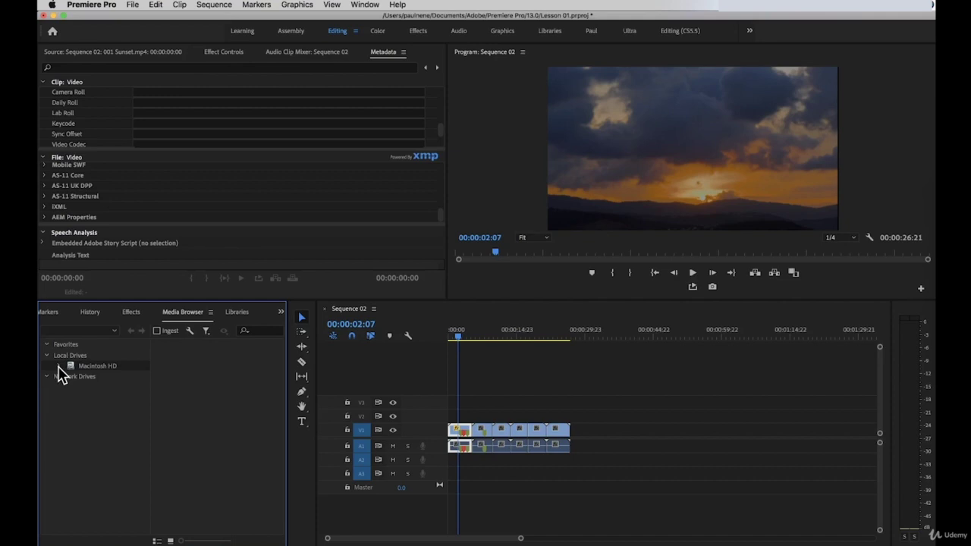
{"action": "left_click", "coordinate": [59, 366]}
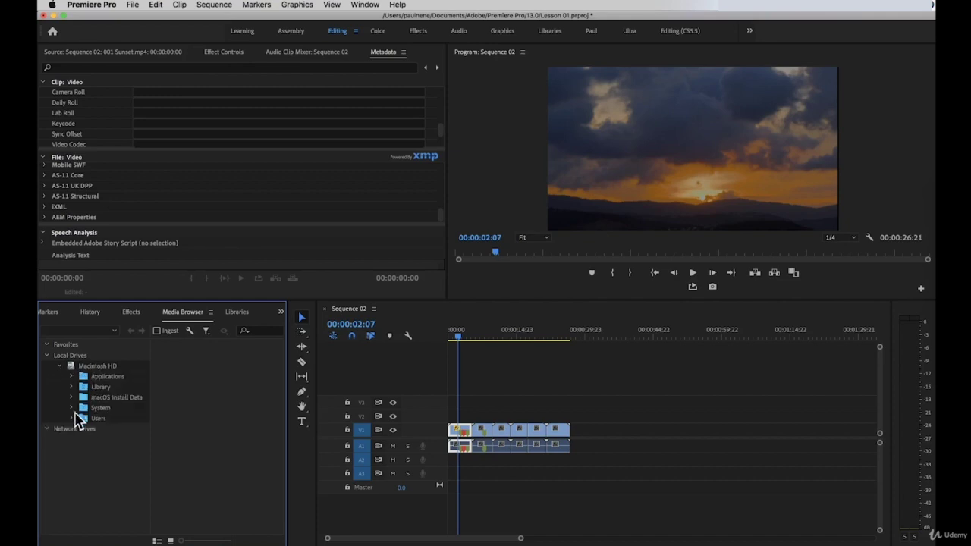
{"action": "left_click", "coordinate": [72, 418]}
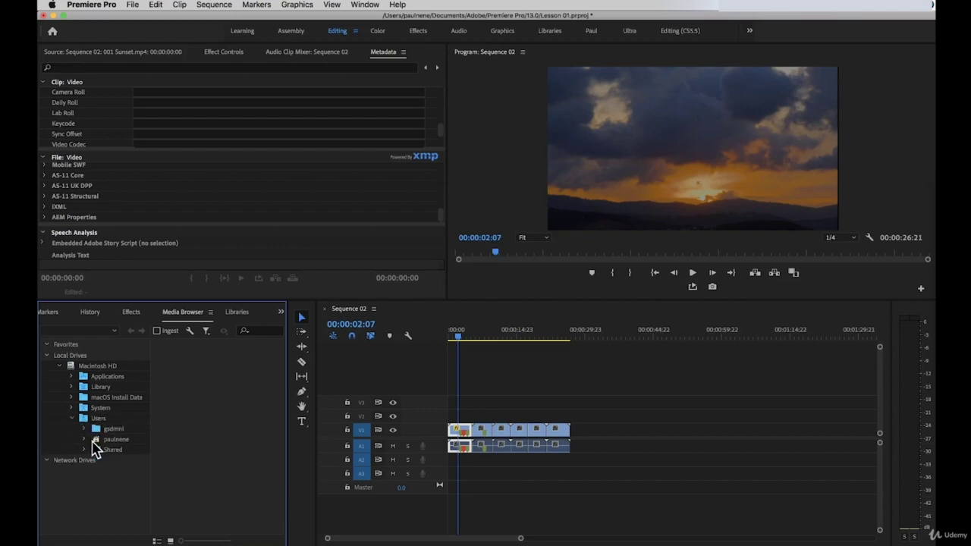
{"action": "left_click", "coordinate": [73, 418]}
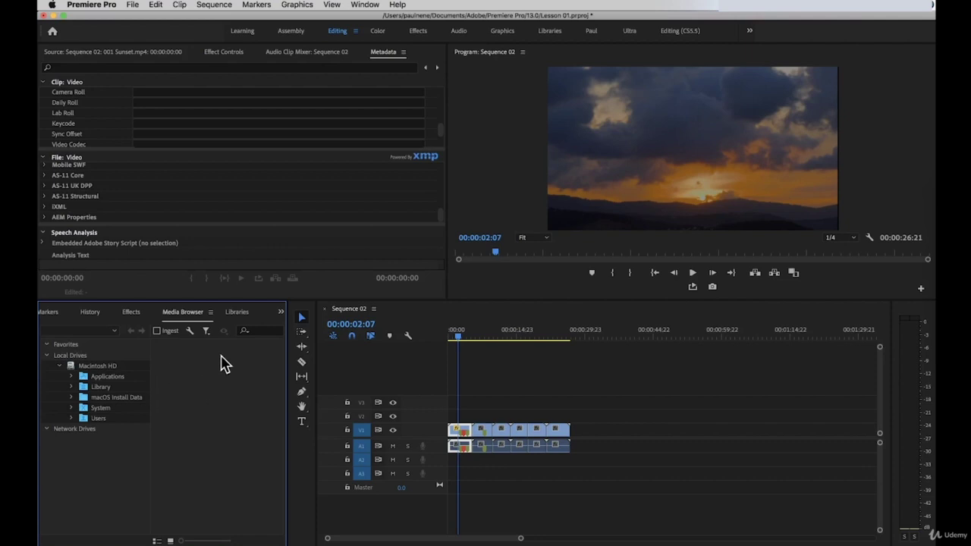
{"action": "left_click", "coordinate": [236, 312]}
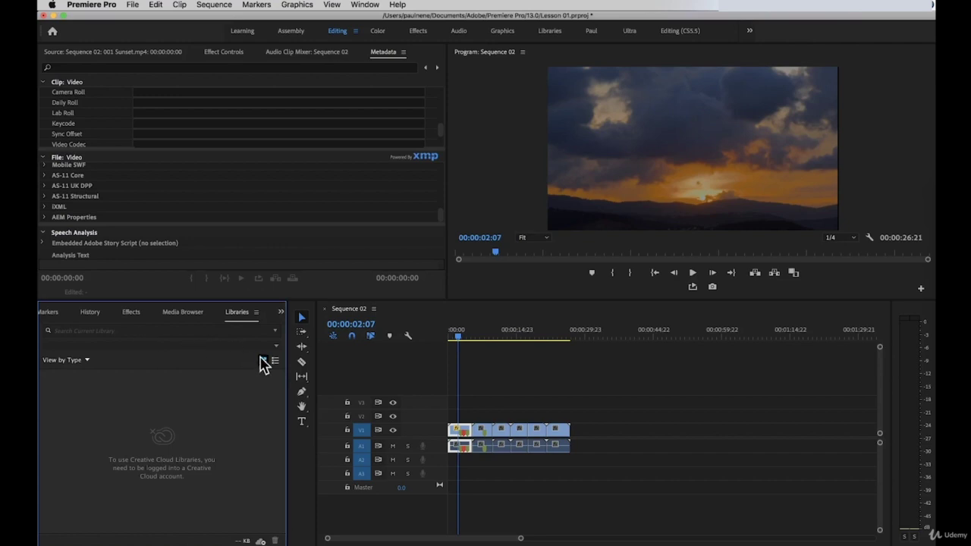
{"action": "left_click", "coordinate": [85, 361]}
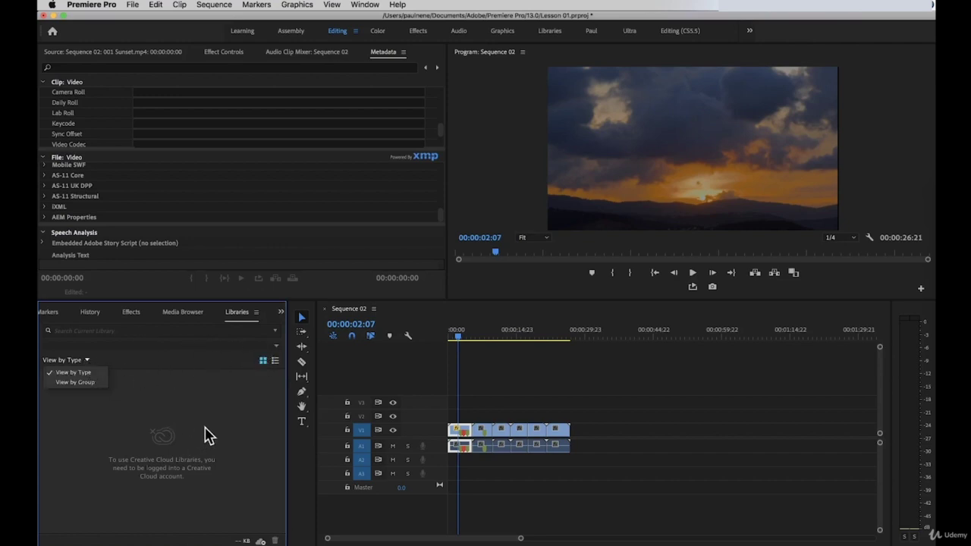
{"action": "left_click", "coordinate": [209, 435]}
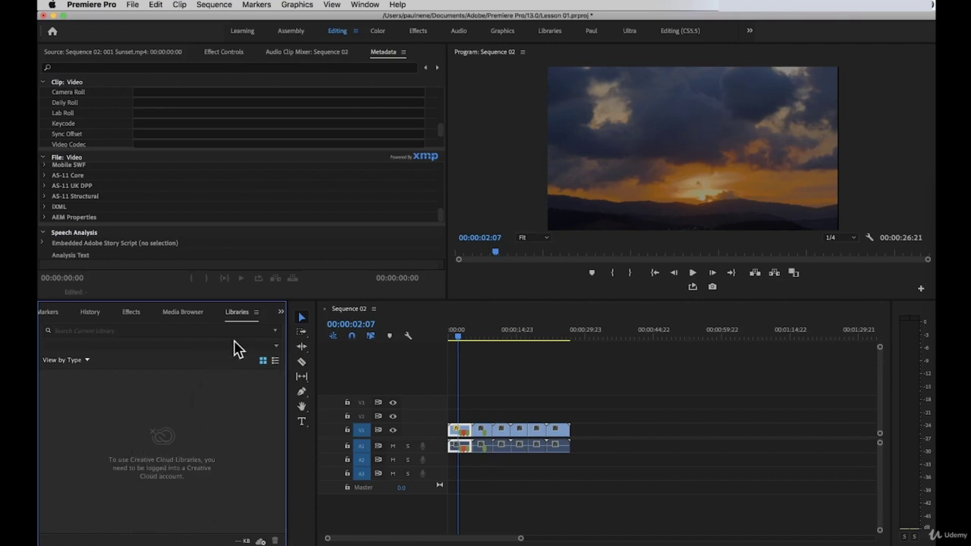
{"action": "left_click", "coordinate": [280, 314]}
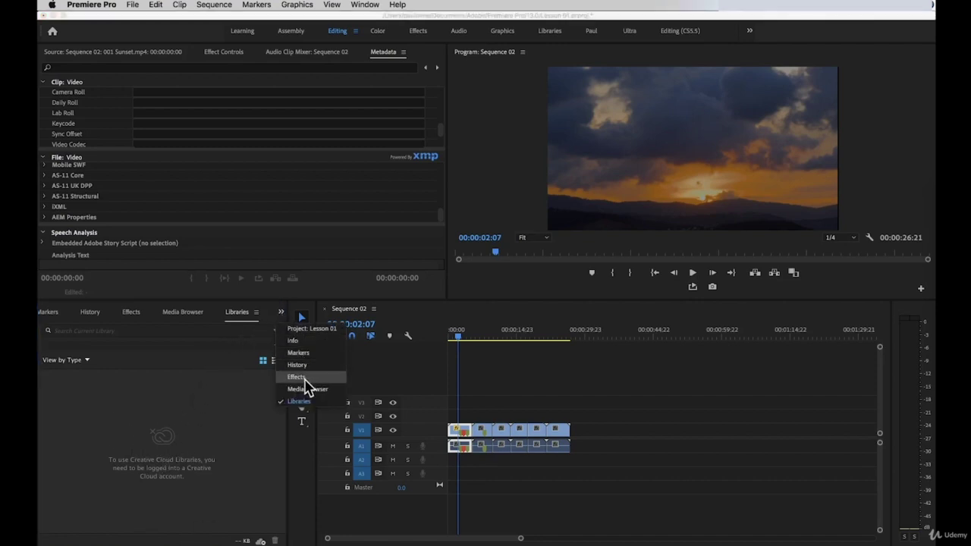
{"action": "left_click", "coordinate": [167, 411]}
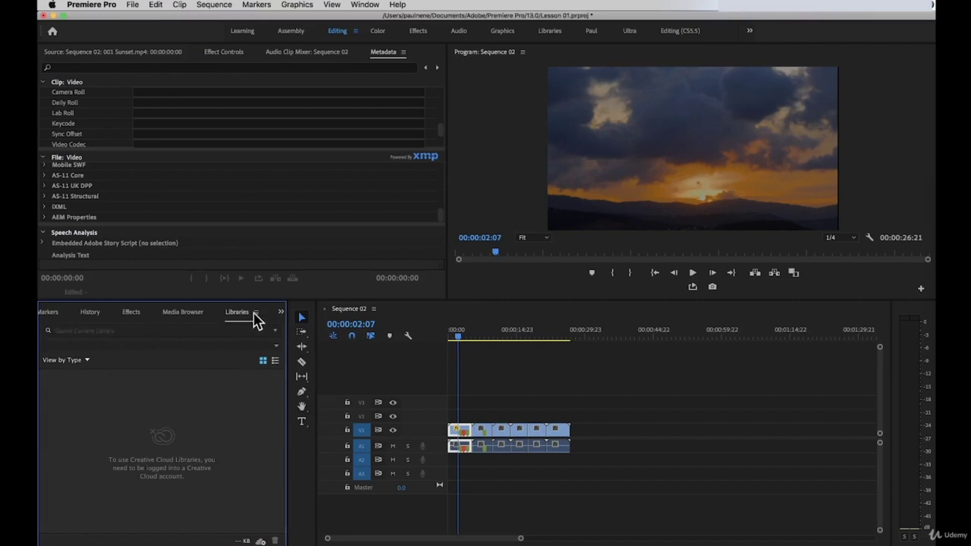
{"action": "left_click", "coordinate": [279, 312]}
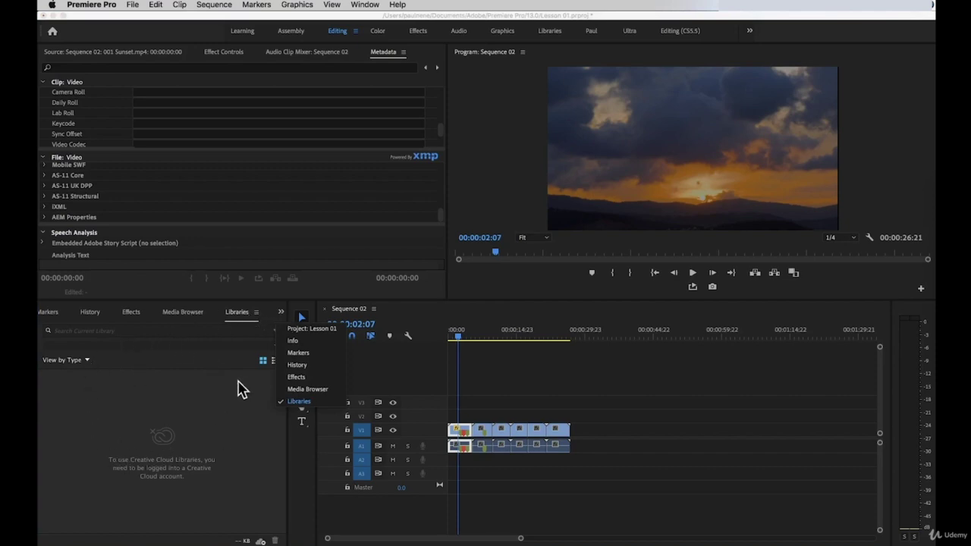
{"action": "left_click", "coordinate": [234, 386]}
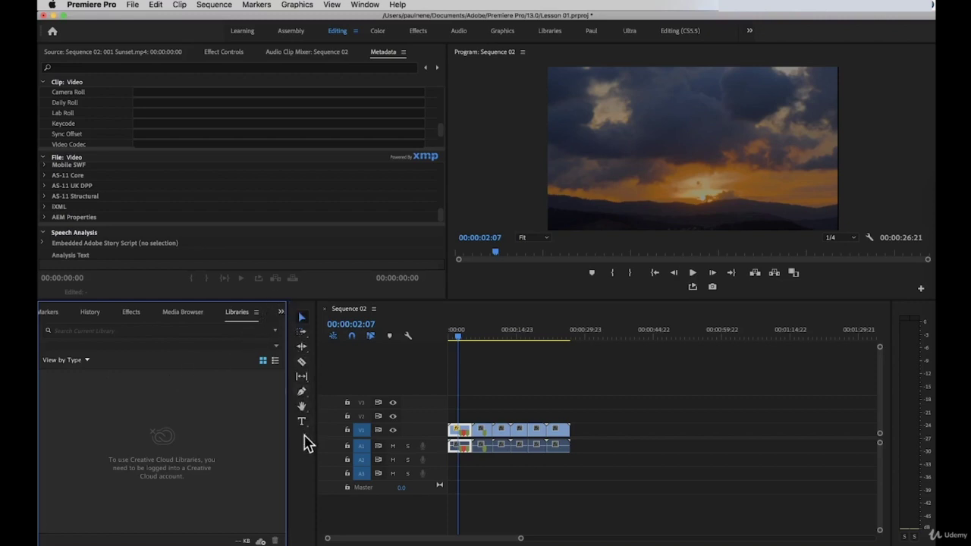
{"action": "left_click", "coordinate": [301, 489]}
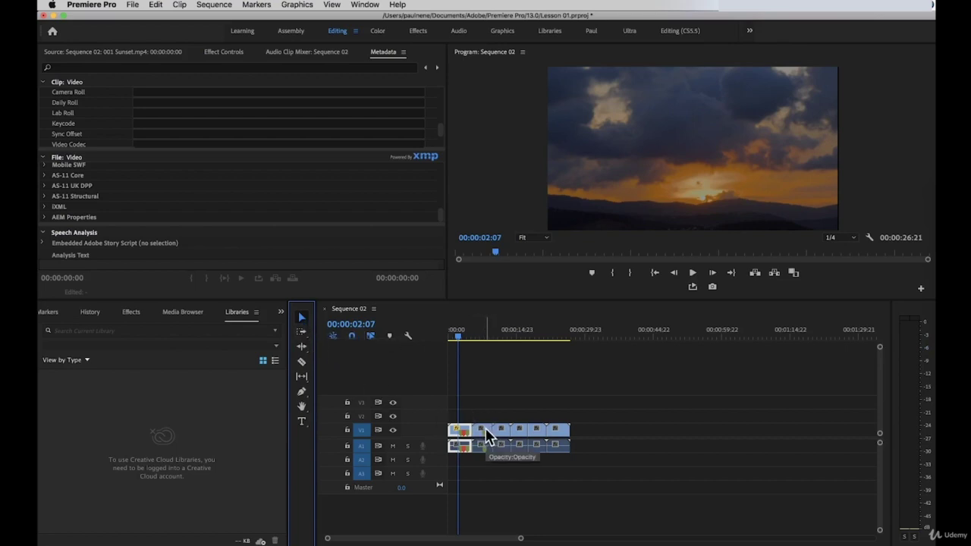
Step: Try the Razor, Slip and Pen tools, then pick the Type tool and focus the timeline
{"action": "left_click", "coordinate": [302, 362]}
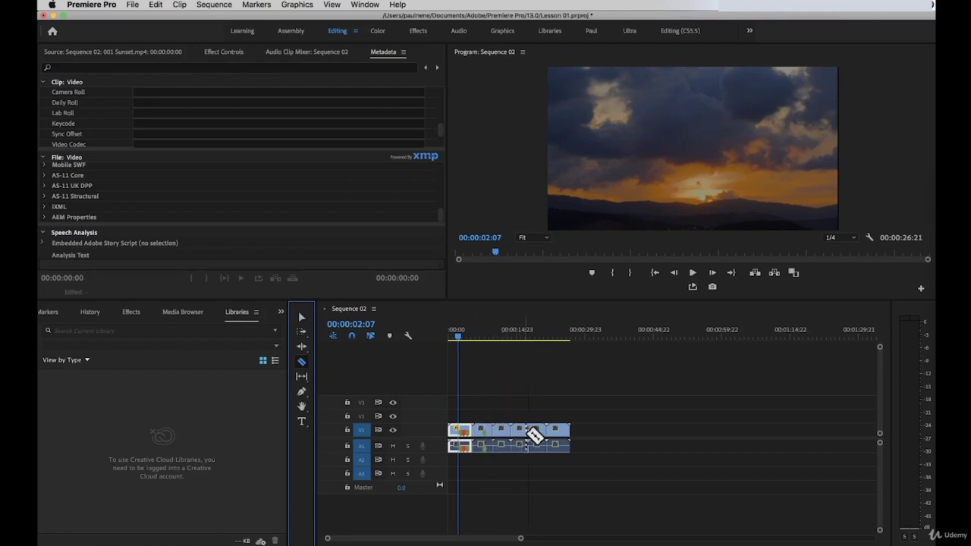
{"action": "left_click", "coordinate": [301, 377]}
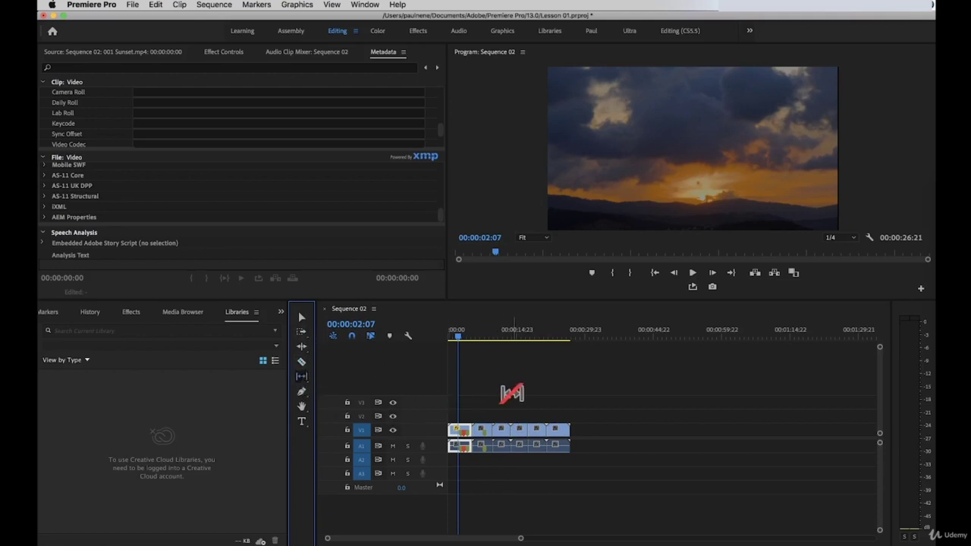
{"action": "key", "text": "p"}
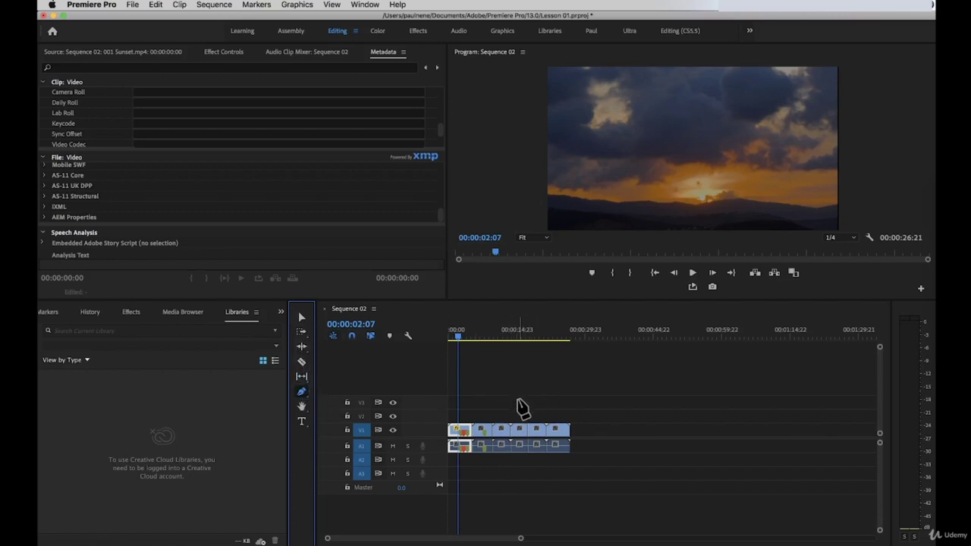
{"action": "left_click", "coordinate": [301, 425]}
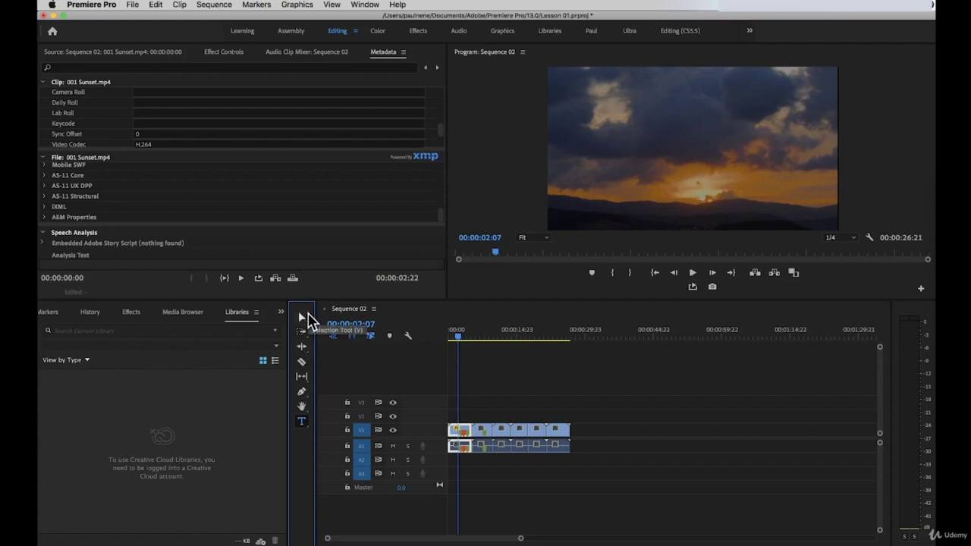
{"action": "left_click", "coordinate": [398, 362]}
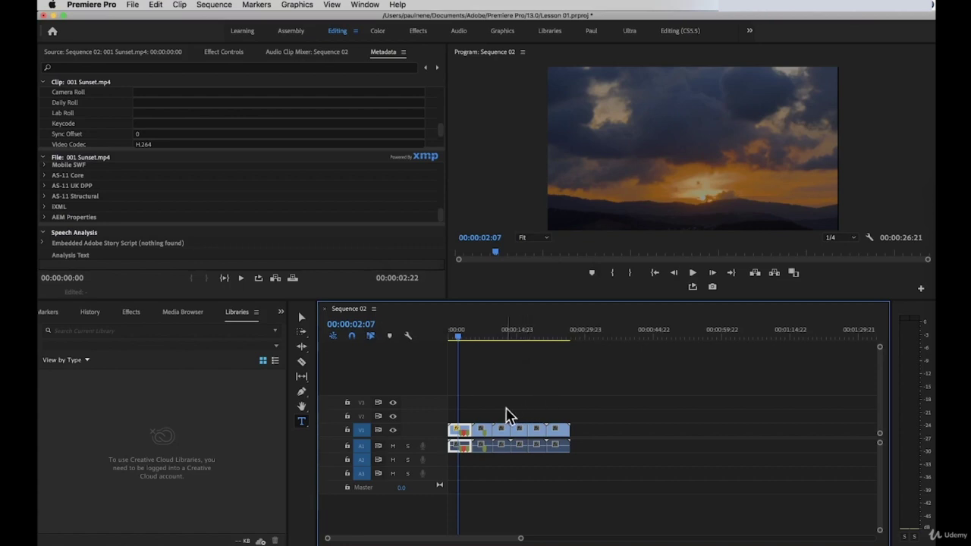
{"action": "left_click", "coordinate": [492, 409]}
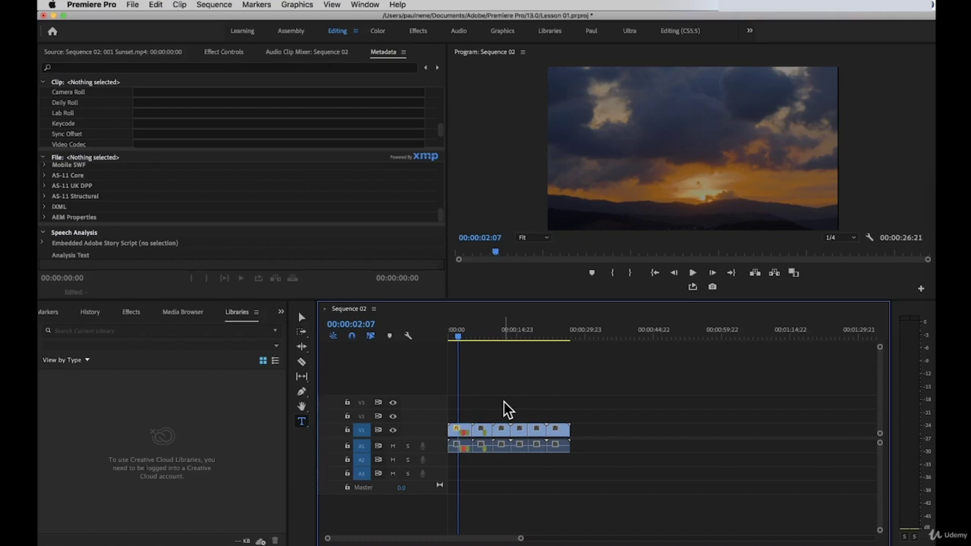
{"action": "left_click", "coordinate": [562, 443]}
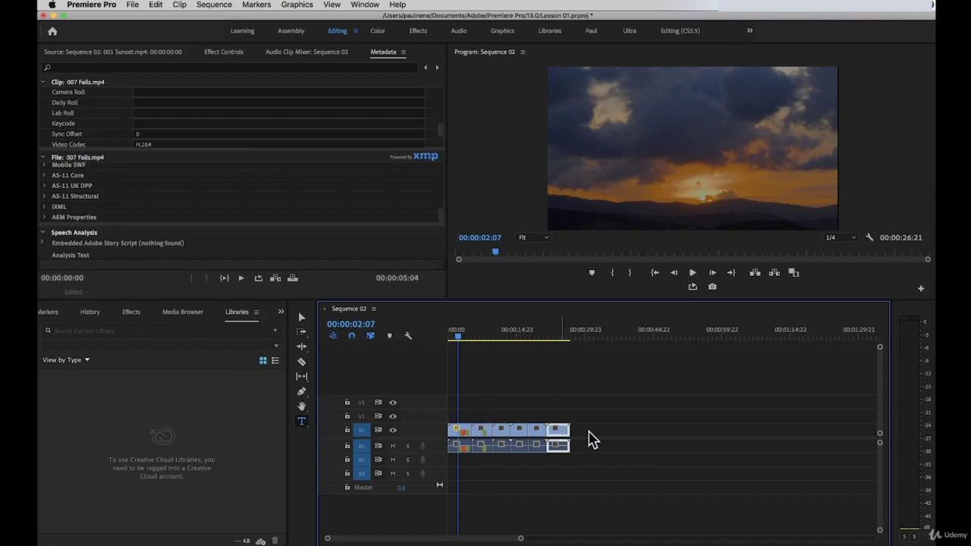
{"action": "left_click_drag", "start_coordinate": [561, 437], "coordinate": [595, 437]}
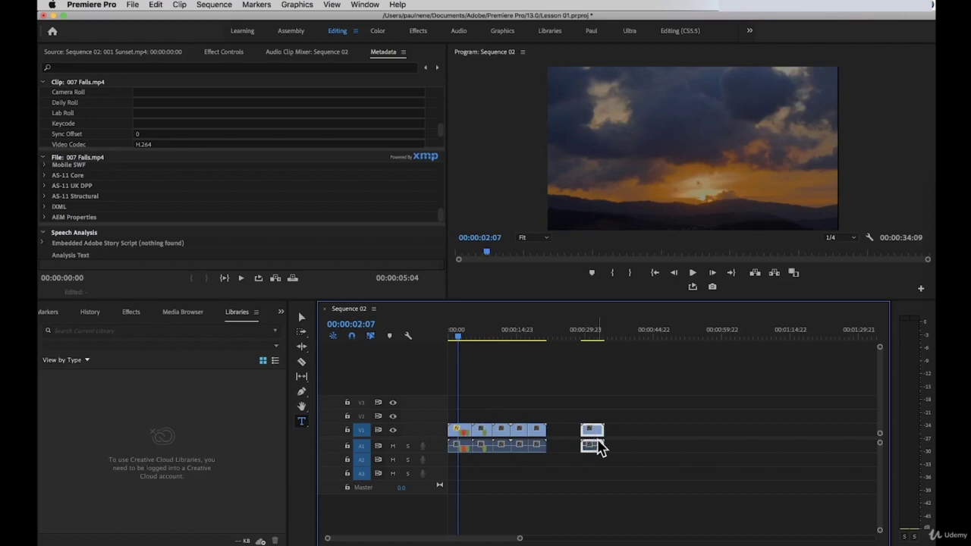
{"action": "left_click_drag", "start_coordinate": [582, 438], "coordinate": [558, 437]}
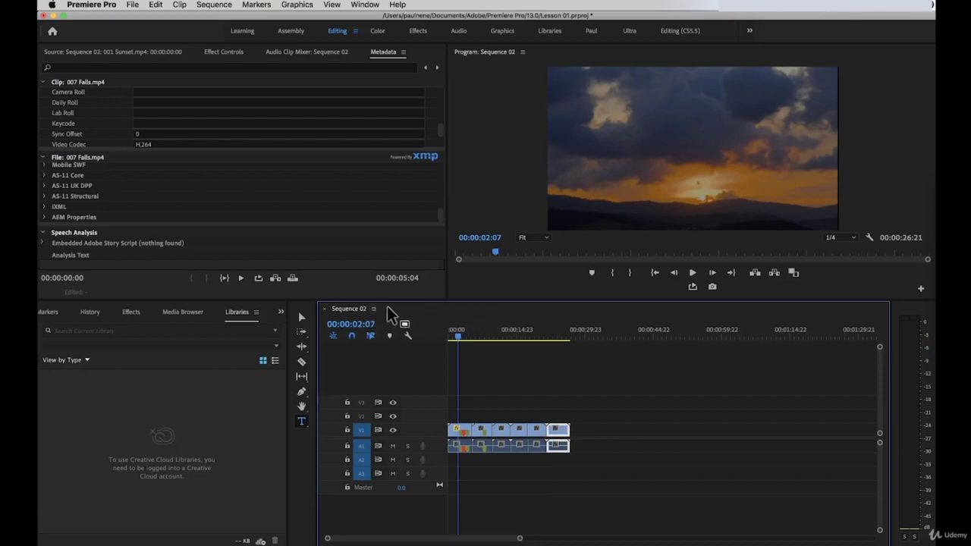
{"action": "left_click", "coordinate": [590, 395]}
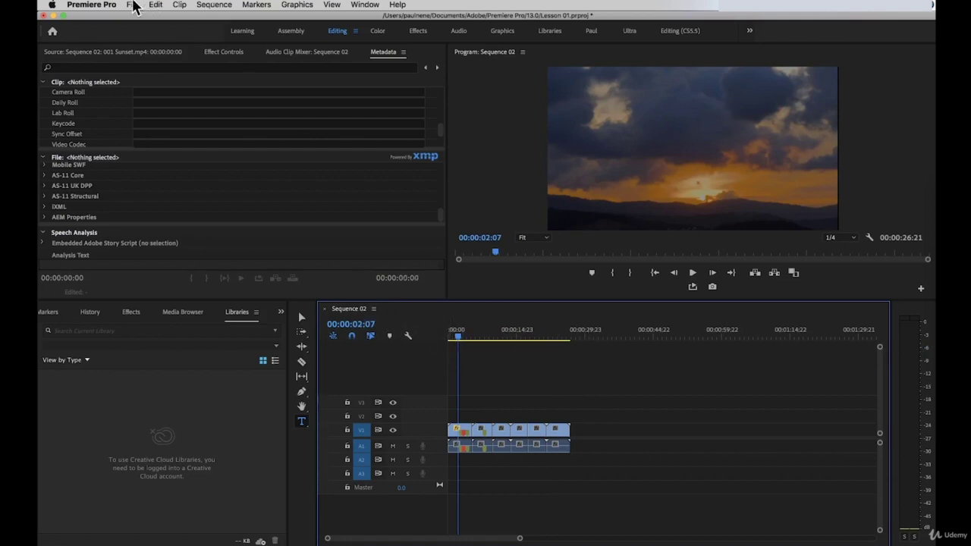
Step: Create a new sequence, Sequence 03, with the default New Sequence settings
{"action": "left_click", "coordinate": [132, 5]}
{"action": "mouse_move", "coordinate": [195, 18]}
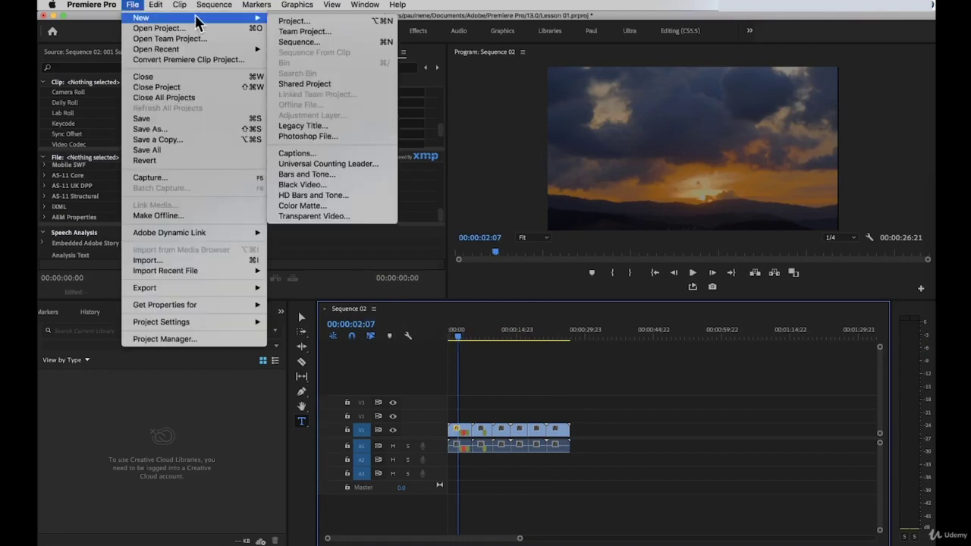
{"action": "left_click", "coordinate": [296, 42]}
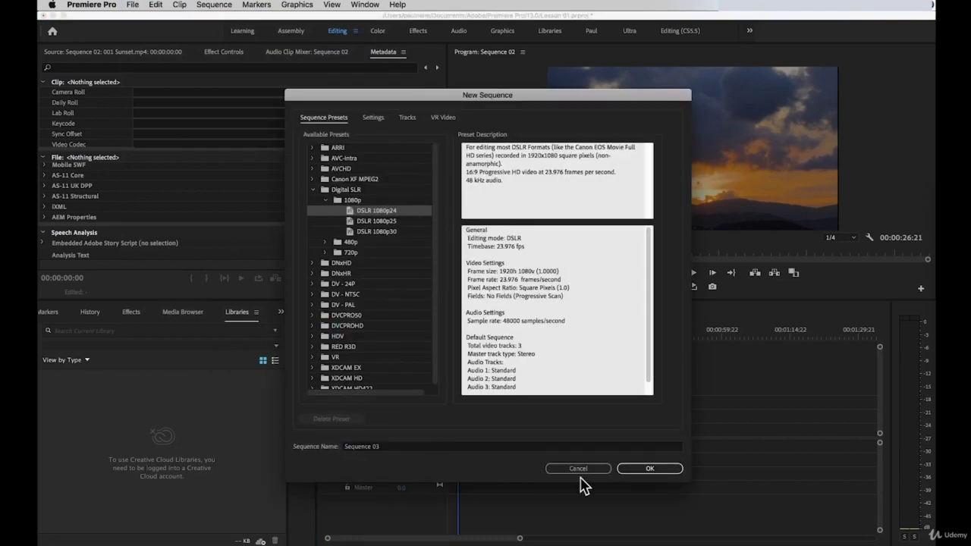
{"action": "left_click", "coordinate": [650, 468]}
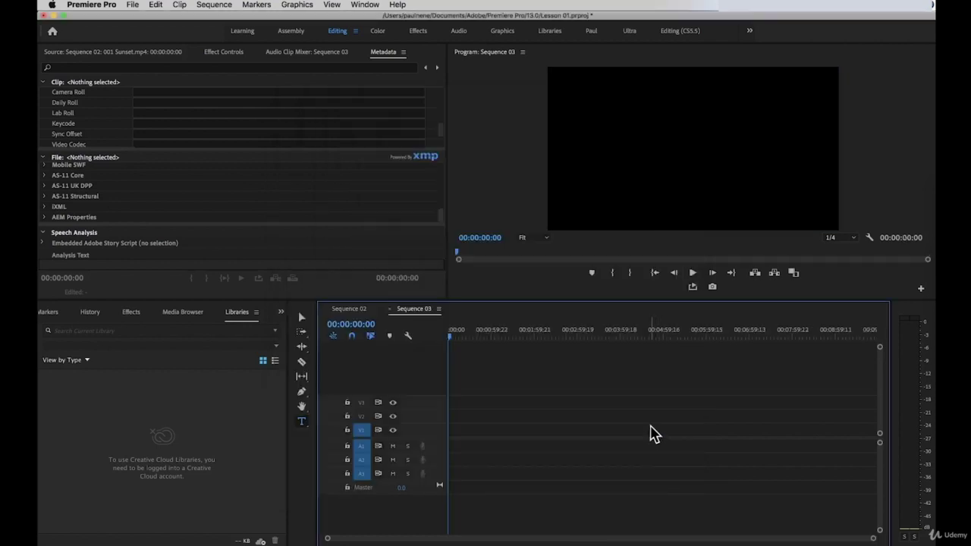
Step: Switch between the Sequence 02 and Sequence 03 tabs, ending on Sequence 02
{"action": "left_click", "coordinate": [358, 311]}
{"action": "left_click", "coordinate": [415, 313]}
{"action": "left_click", "coordinate": [355, 312]}
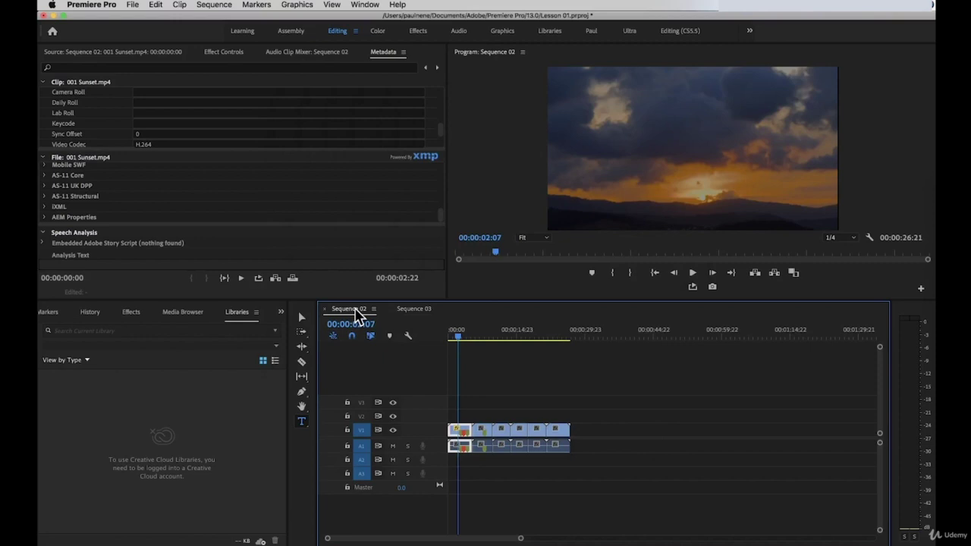
{"action": "left_click", "coordinate": [413, 311]}
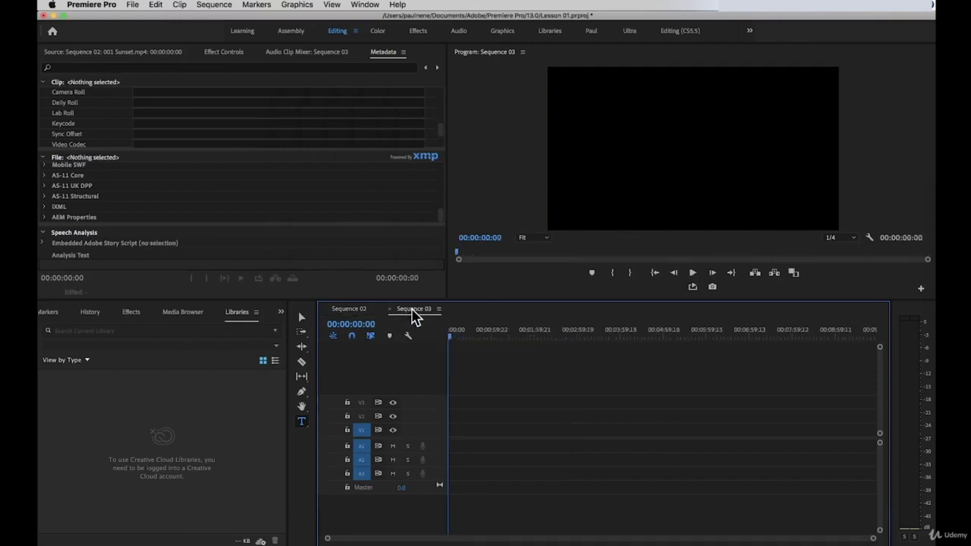
{"action": "left_click", "coordinate": [355, 311]}
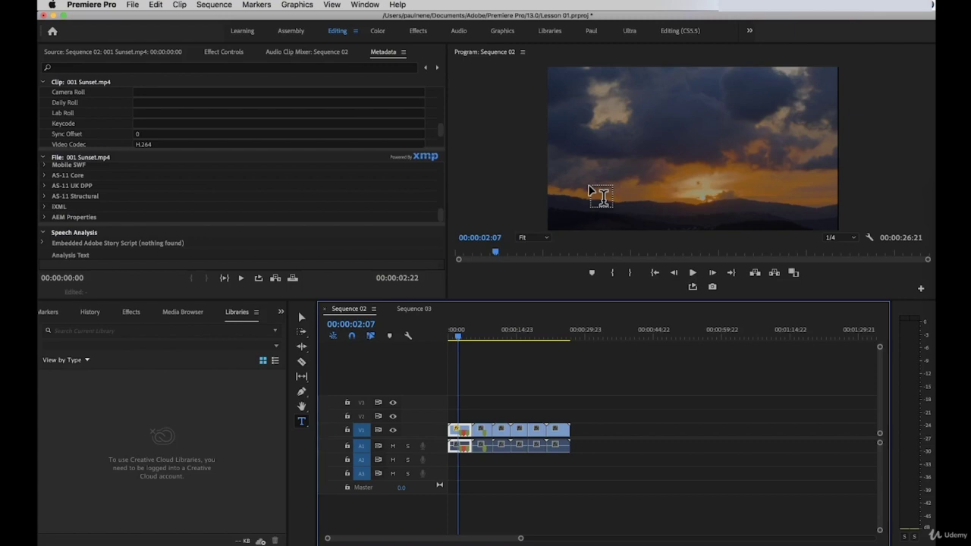
Step: Open the 001 Sunset, 002 Hawk, 003 River and 006 Hair clips in the Source monitor
{"action": "mouse_move", "coordinate": [458, 338]}
{"action": "left_mouse_down"}
{"action": "mouse_move", "coordinate": [554, 341]}
{"action": "mouse_move", "coordinate": [473, 341]}
{"action": "left_mouse_up"}
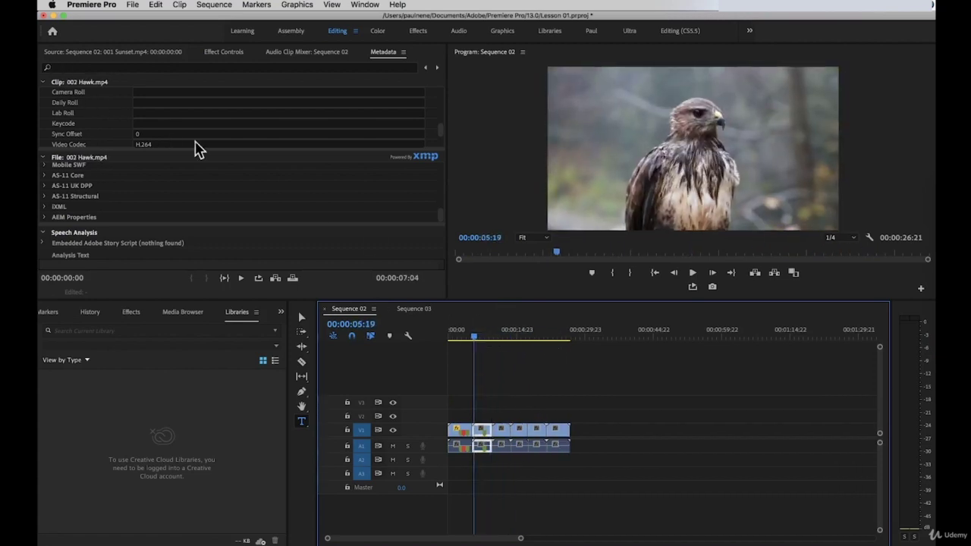
{"action": "double_click", "coordinate": [453, 431]}
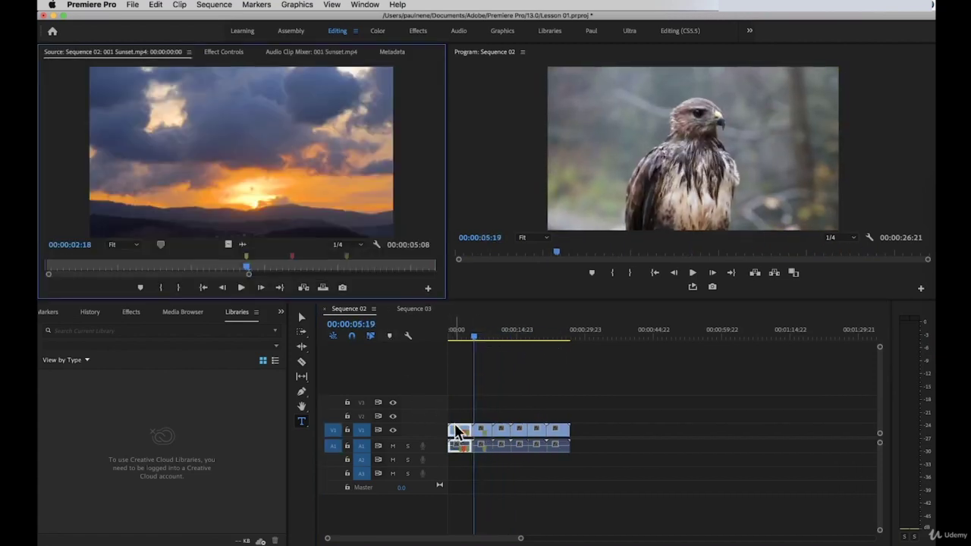
{"action": "left_click_drag", "start_coordinate": [472, 340], "coordinate": [466, 388]}
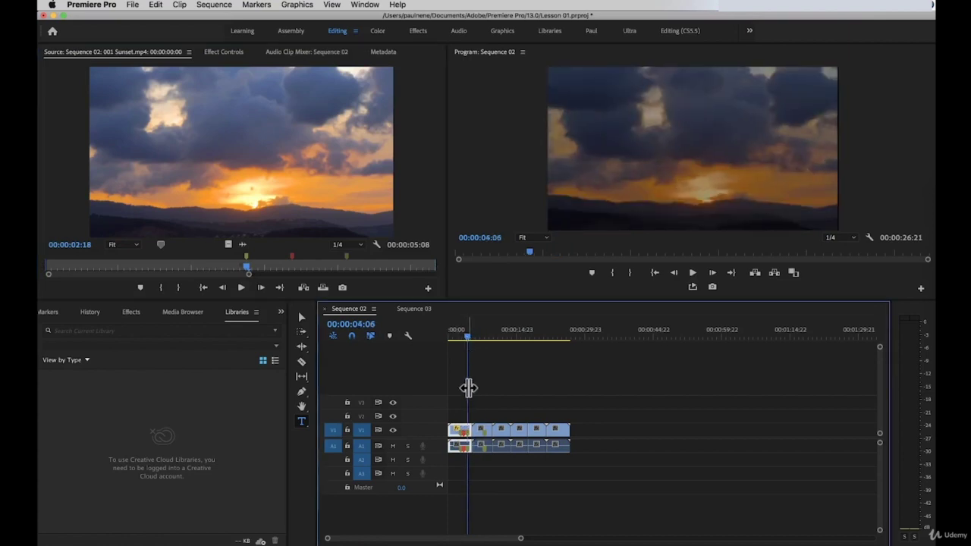
{"action": "double_click", "coordinate": [485, 436]}
{"action": "double_click", "coordinate": [502, 437]}
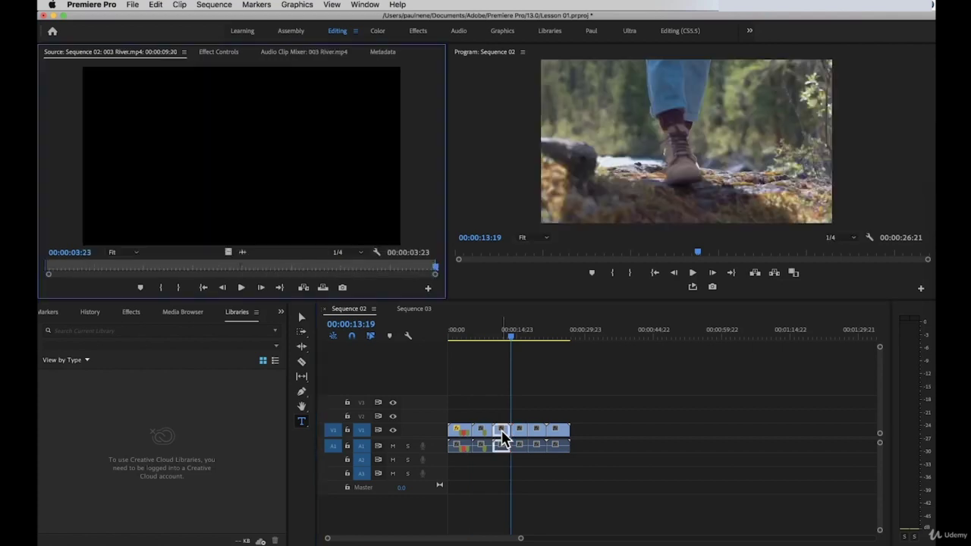
{"action": "double_click", "coordinate": [540, 432]}
Step: In the Program monitor, jump to the previous edit and scrub to 00:00:01:16
{"action": "left_click", "coordinate": [682, 146]}
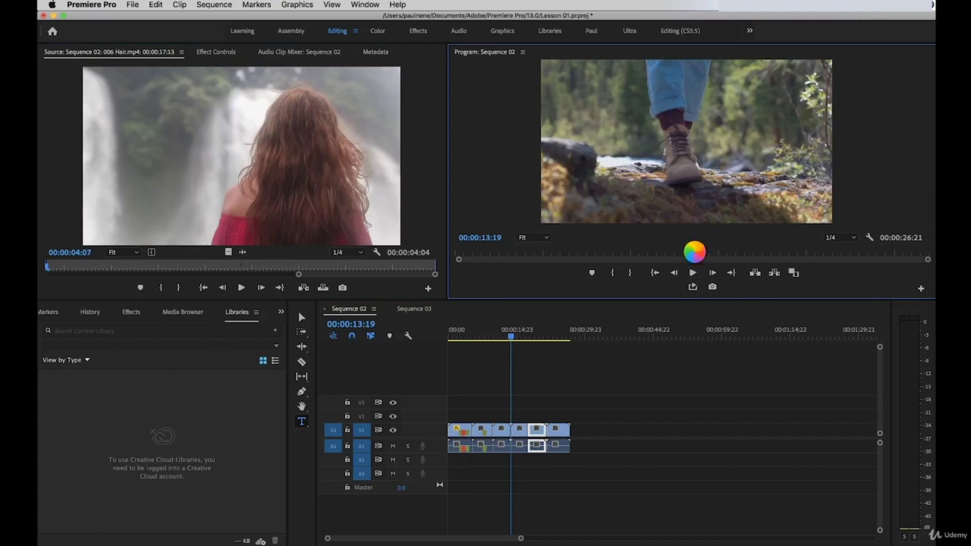
{"action": "left_click", "coordinate": [683, 259]}
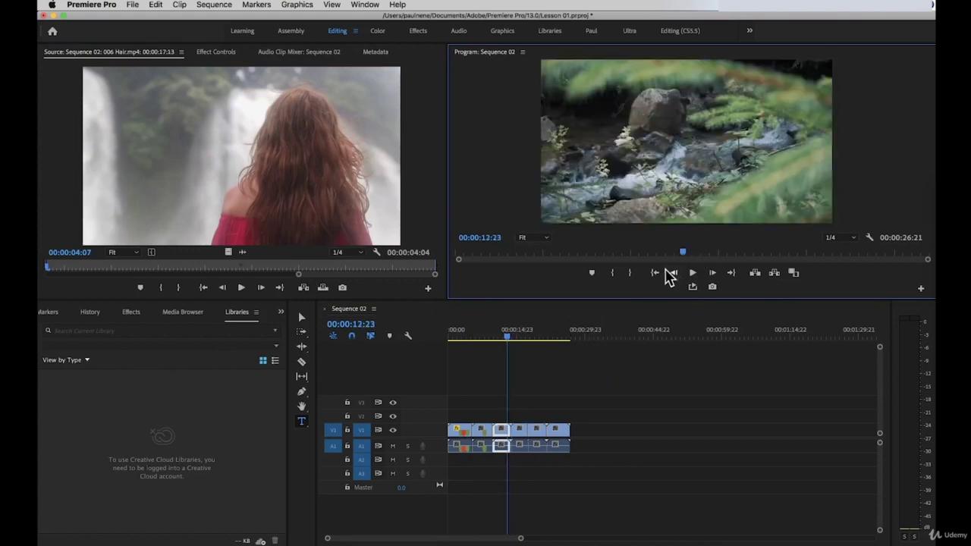
{"action": "left_click_drag", "start_coordinate": [681, 260], "coordinate": [739, 255]}
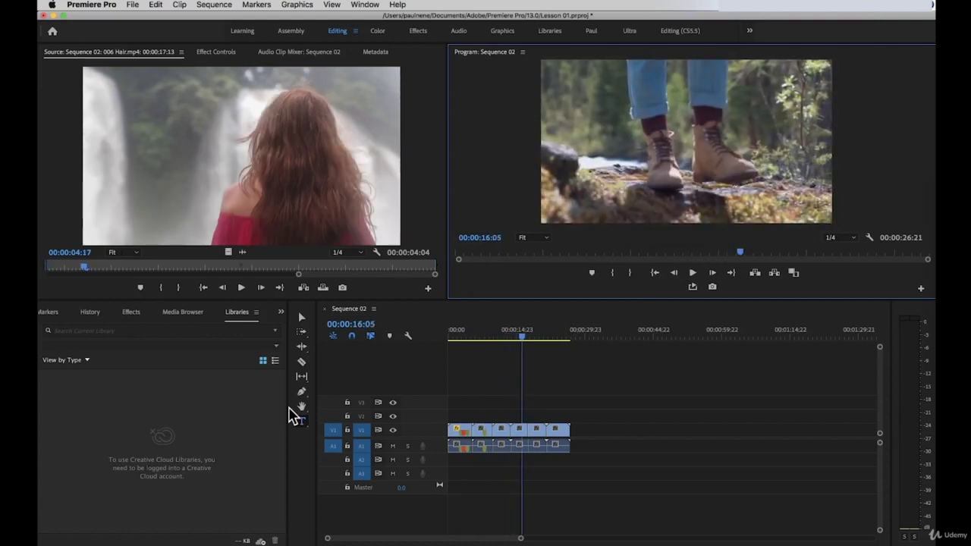